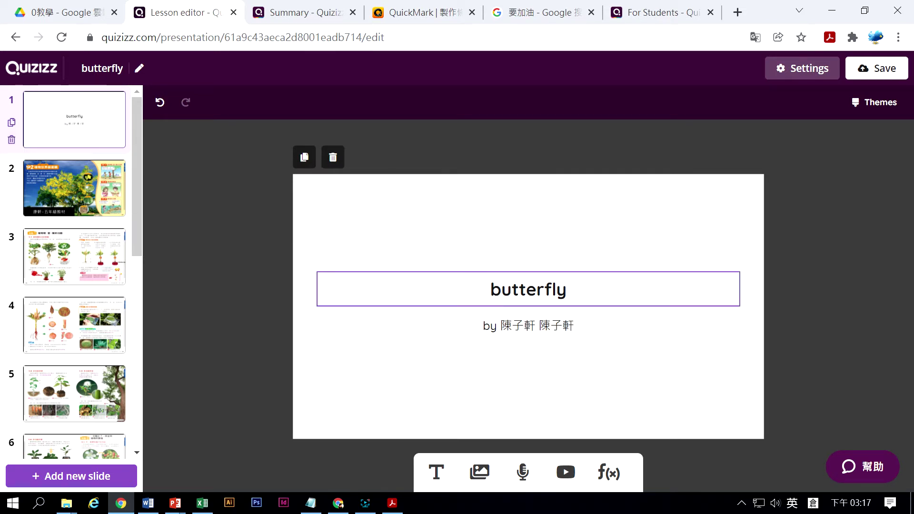
- Delete the repeated name from the byline under the butterfly title on the first slide
left_click(519, 289)
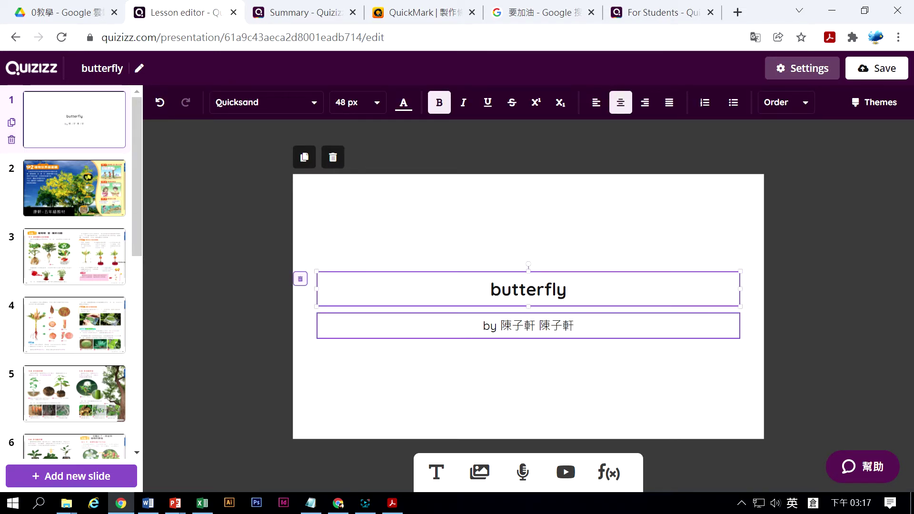
left_click(536, 326)
left_click_drag(537, 326, 607, 333)
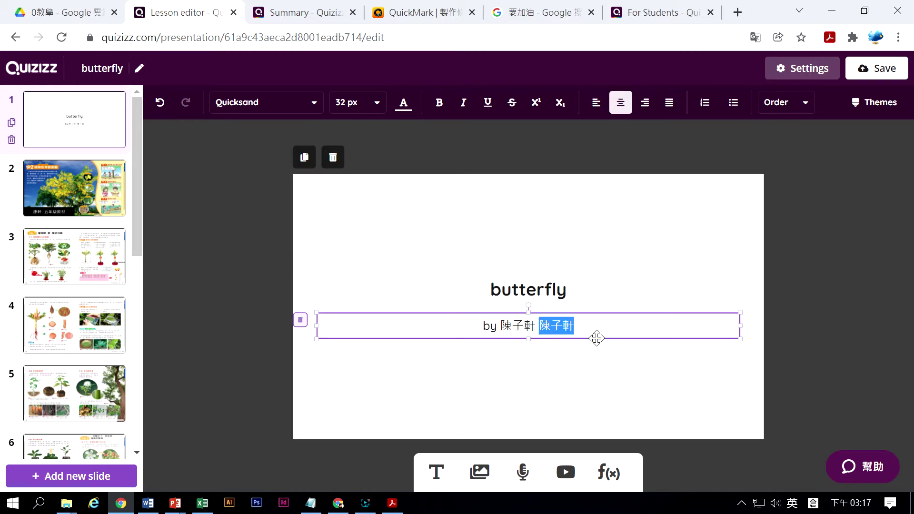
key("BackSpace")
left_click(525, 366)
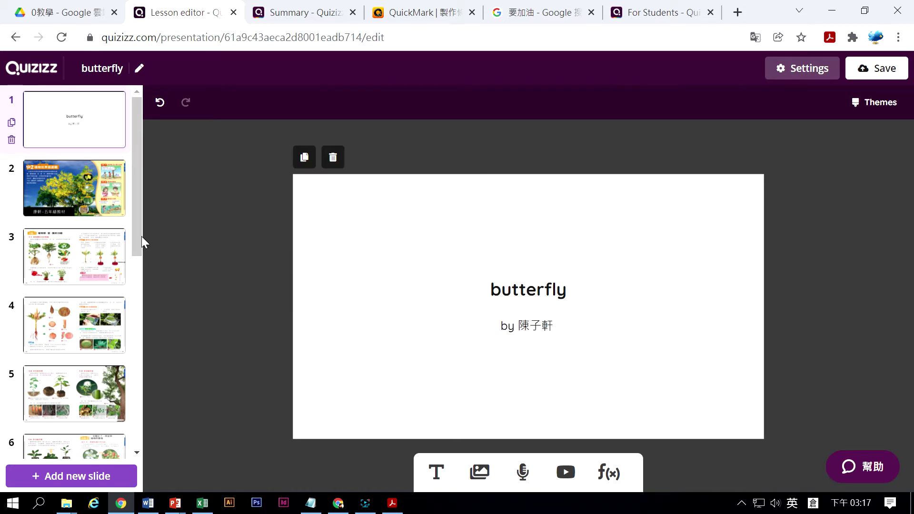
- Look through slides 2 to 5 of the lesson to examine the imported textbook pages
left_click(100, 207)
left_click(93, 260)
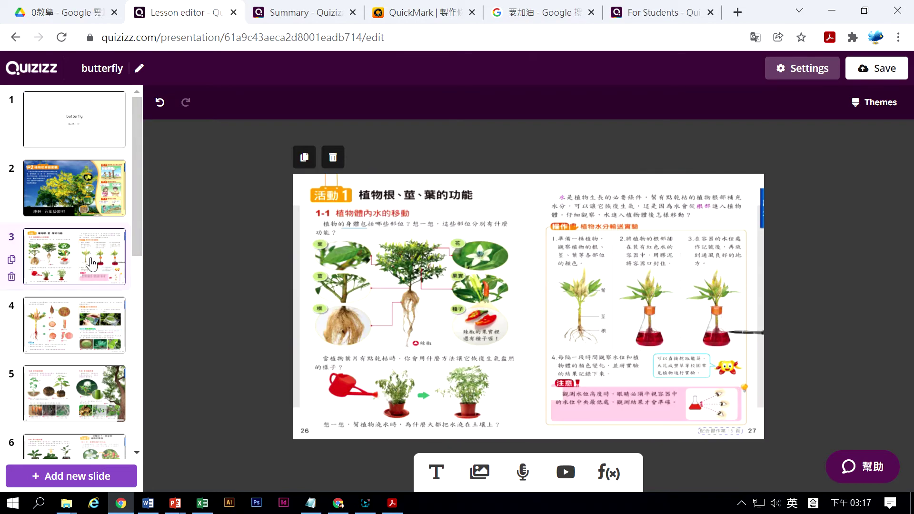
left_click(81, 312)
left_click(95, 207)
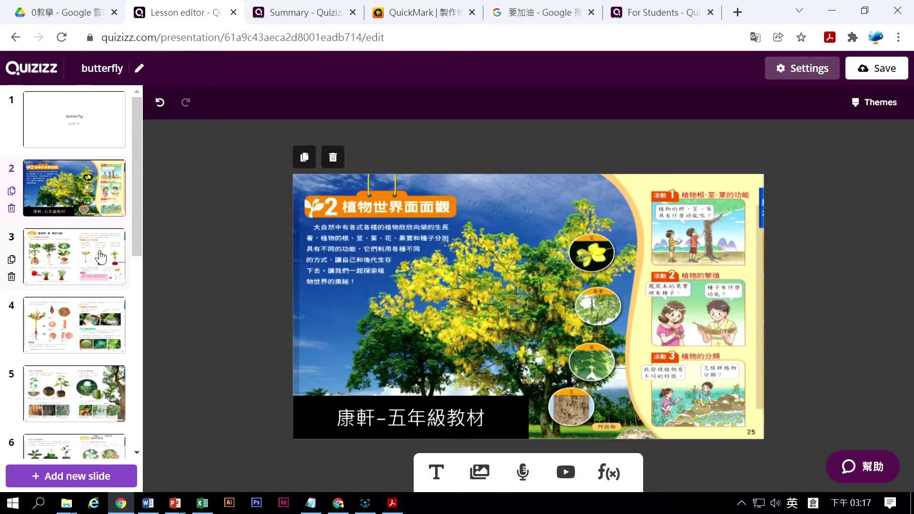
left_click(98, 259)
left_click(92, 327)
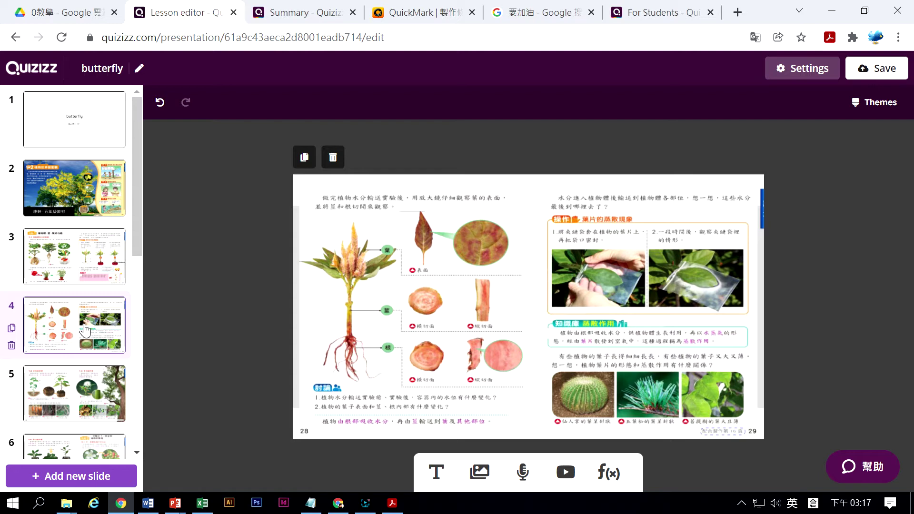
left_click(92, 214)
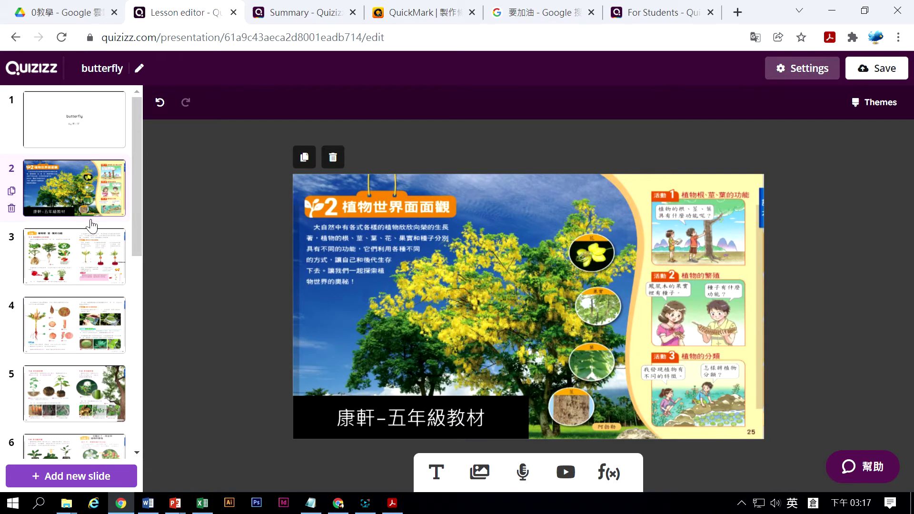
left_click(90, 266)
left_click(89, 331)
left_click(89, 387)
- Add a new Multiple-choice question slide directly after slide 4
left_click(85, 318)
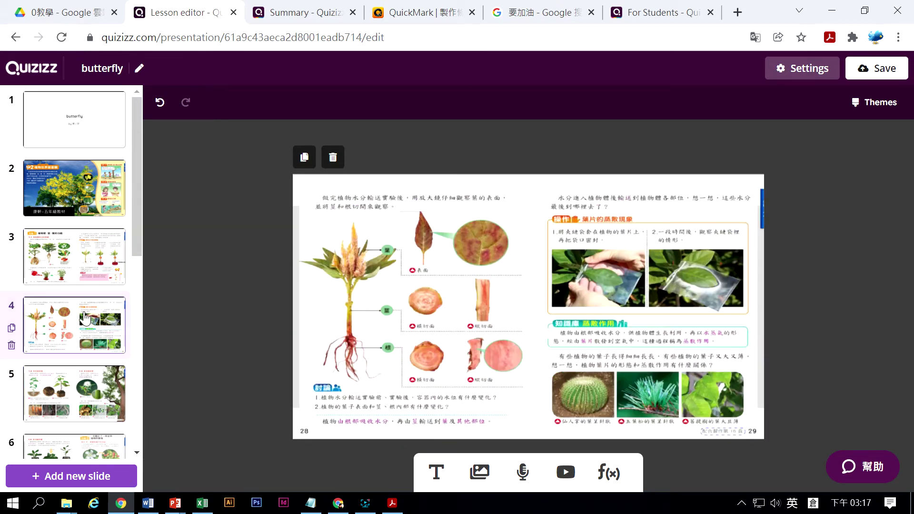
left_click(76, 475)
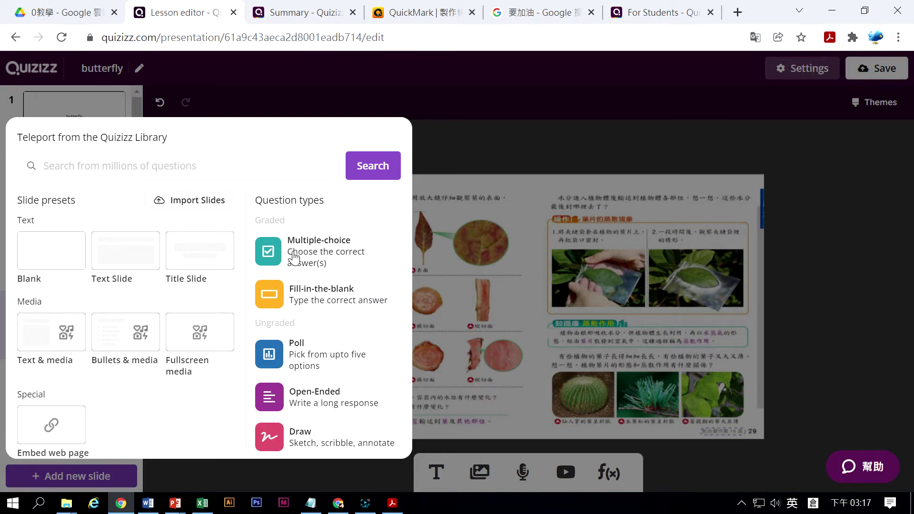
left_click(292, 253)
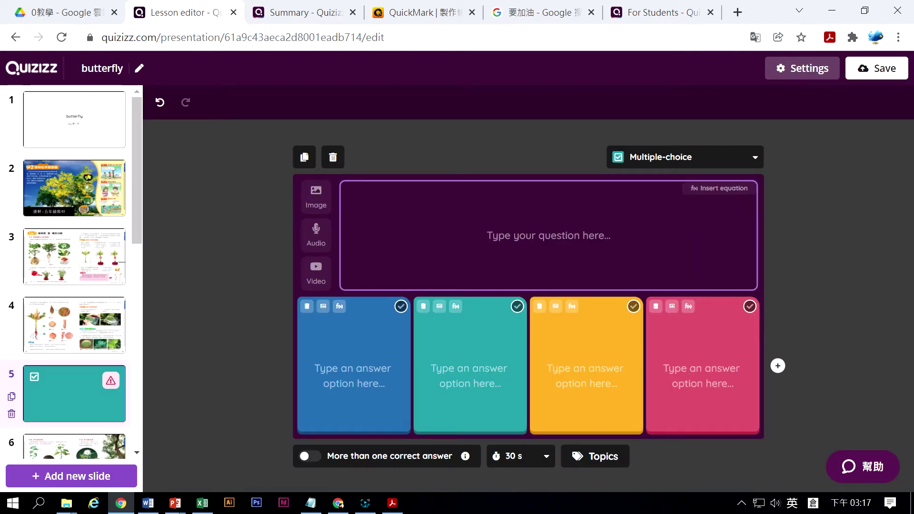
- Copy the question 非洲鳳仙花的種子是用哪一種方式傳播？ from the Word document 自然科測驗 into the Quizizz slide's question text
mouse_move(148, 503)
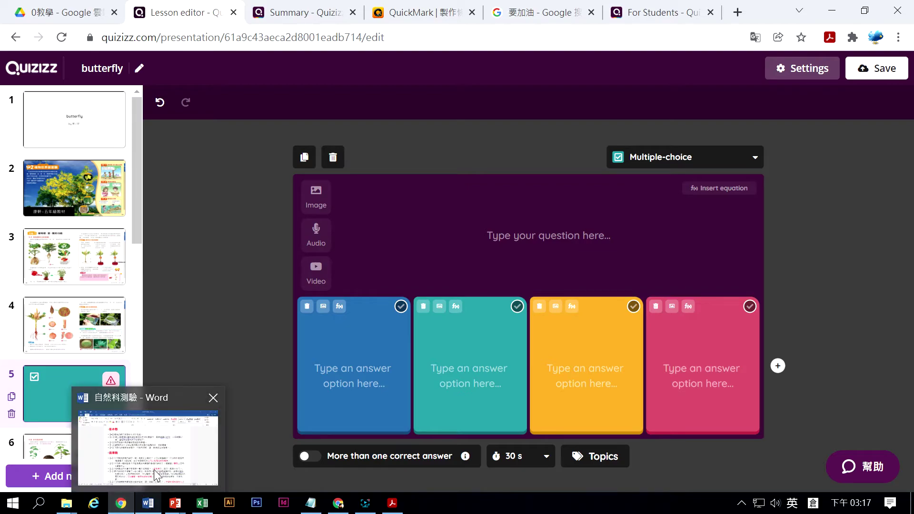
left_click(154, 473)
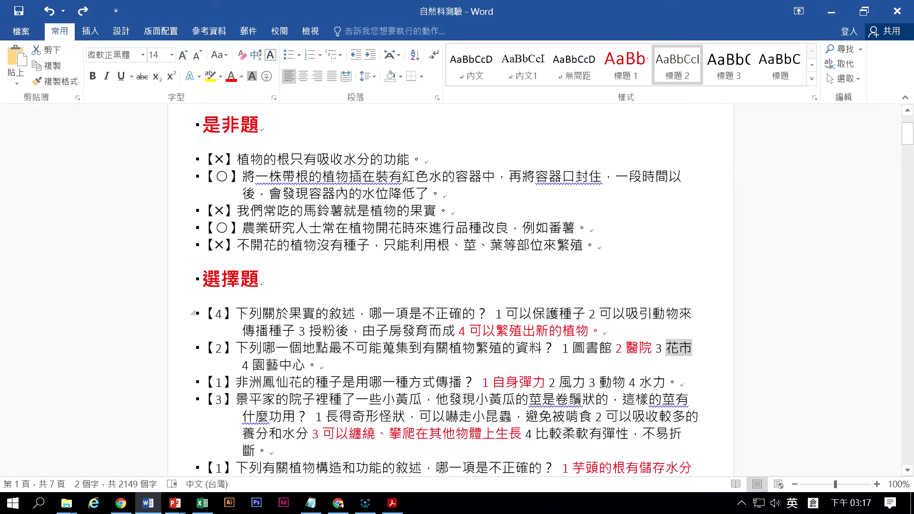
scroll(450, 290, "down", 3)
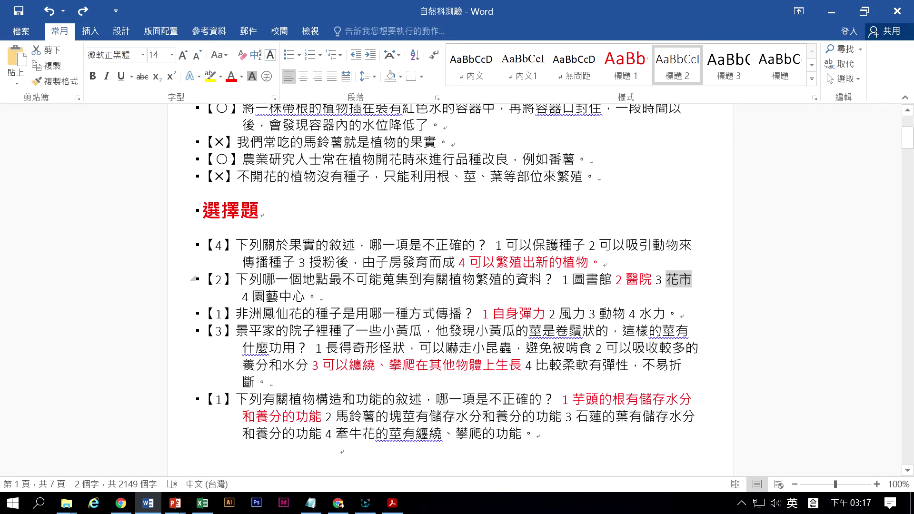
left_click_drag(475, 314, 237, 316)
key("ctrl+c")
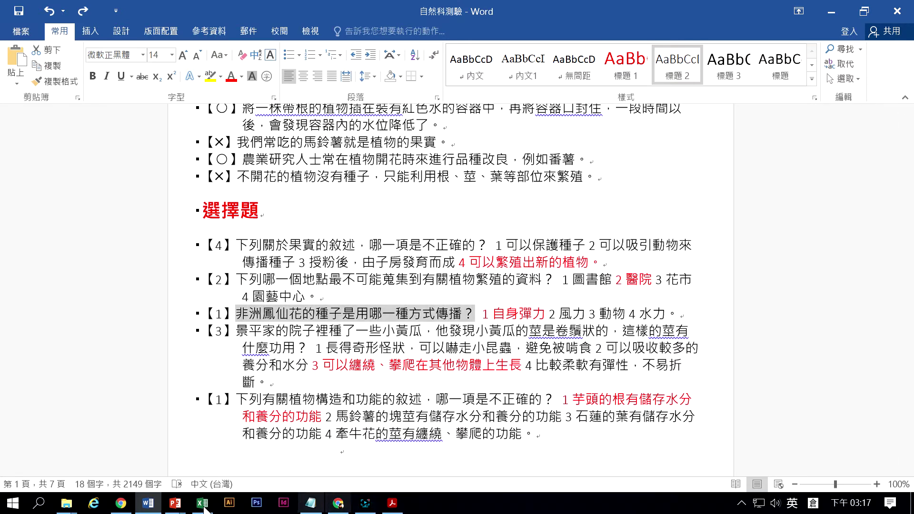
left_click(121, 502)
left_click(433, 284)
key("ctrl+v")
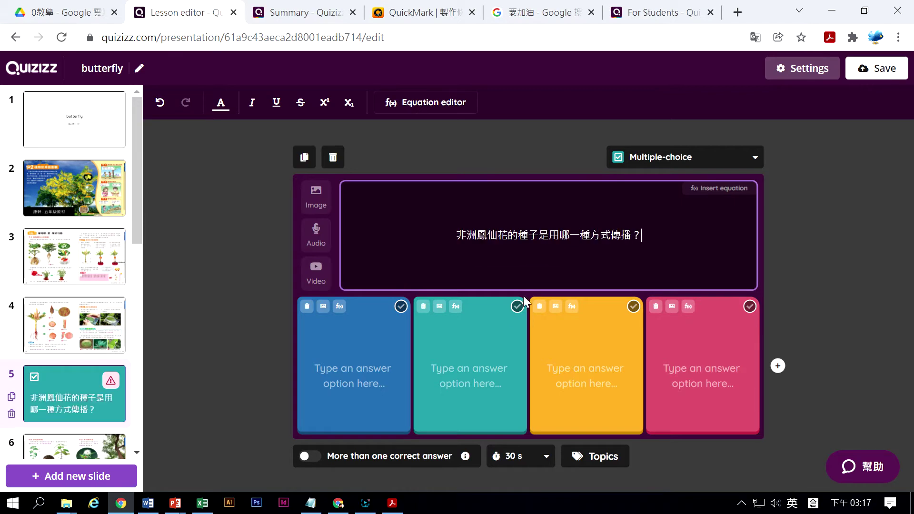
- Copy 自身彈力 from the Word document into the first answer option in Quizizz
left_click(148, 503)
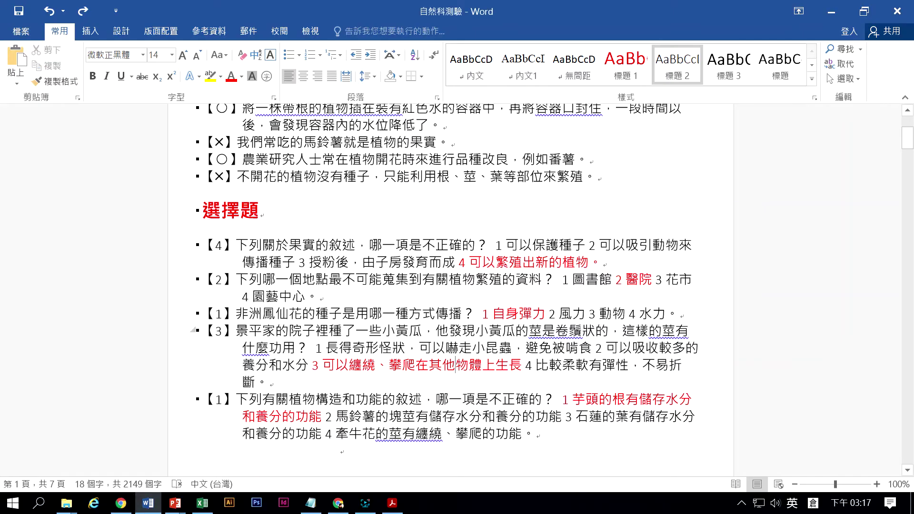
left_click_drag(549, 315, 492, 314)
key("ctrl+c")
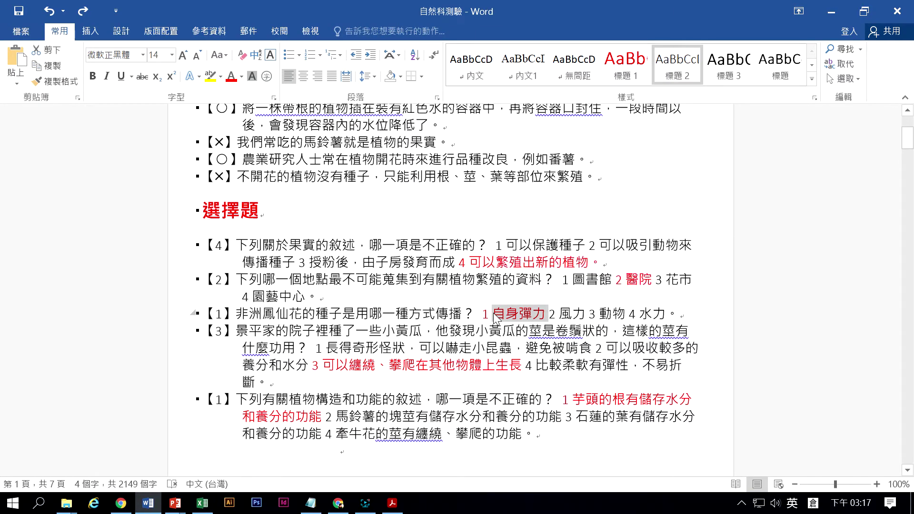
left_click(121, 503)
left_click(333, 390)
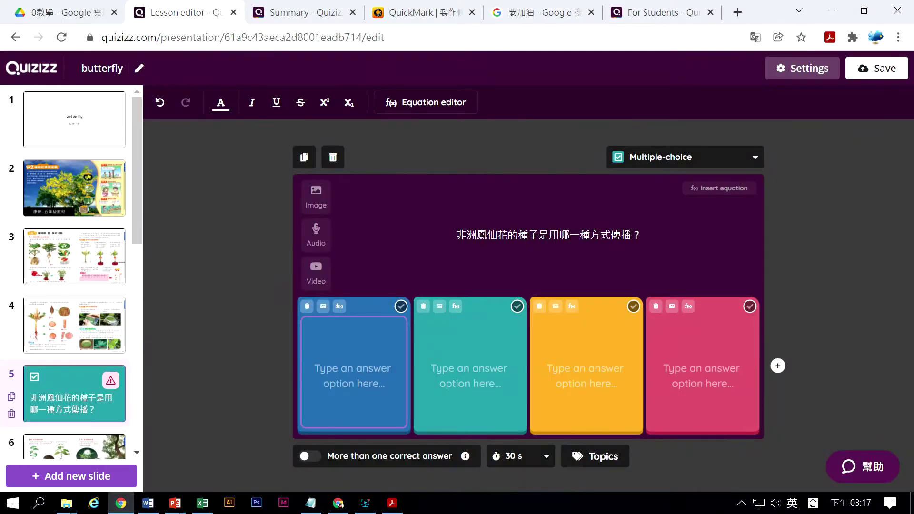
key("ctrl+v")
- Copy 風力 from the Word document into the second answer option in Quizizz
left_click(148, 503)
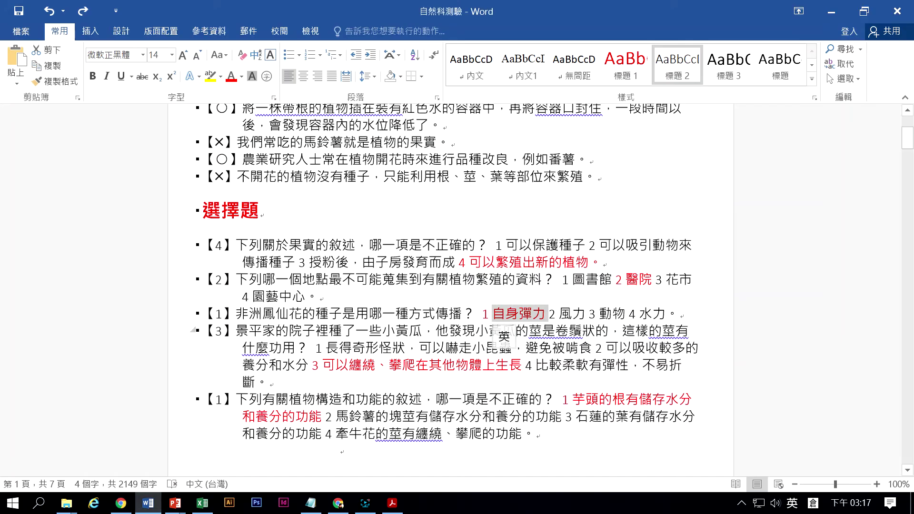
left_click(497, 331)
left_click_drag(589, 314, 560, 314)
key("ctrl+c")
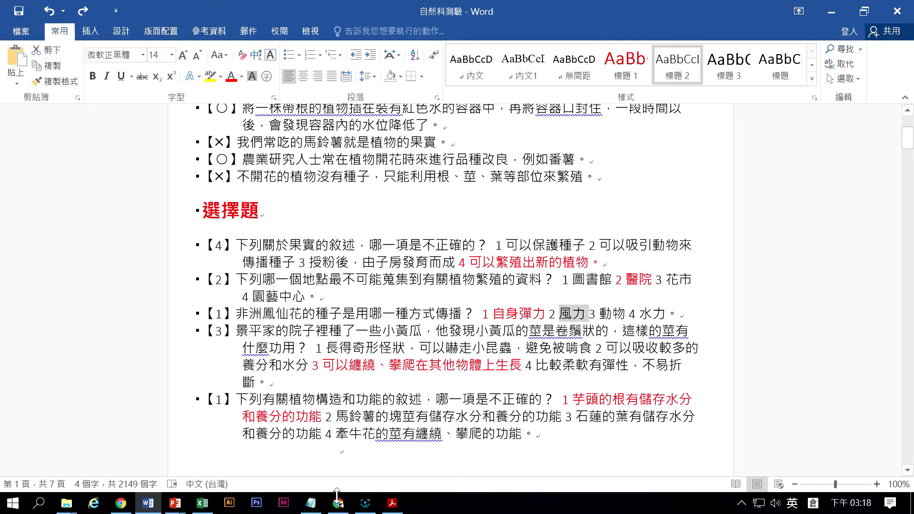
left_click(120, 502)
left_click(470, 368)
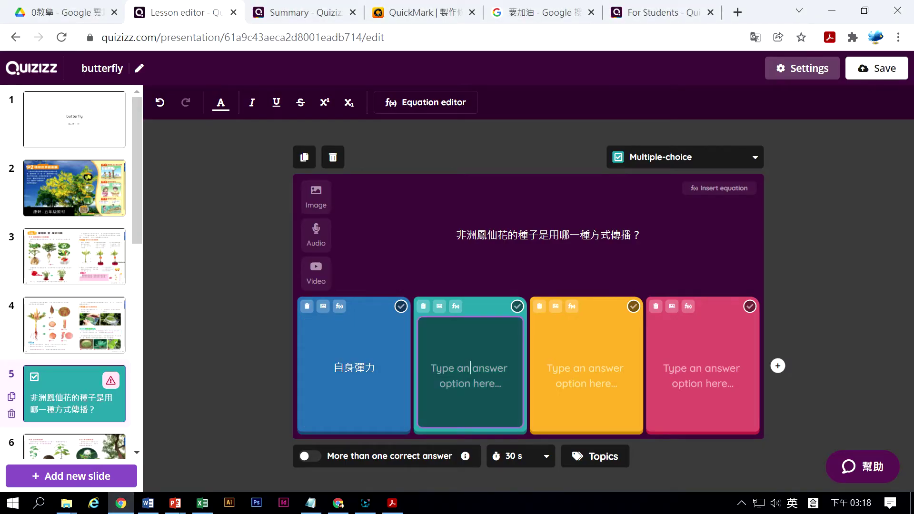
key("ctrl+v")
- Copy 動物 from the Word document into the third answer option in Quizizz
left_click(148, 502)
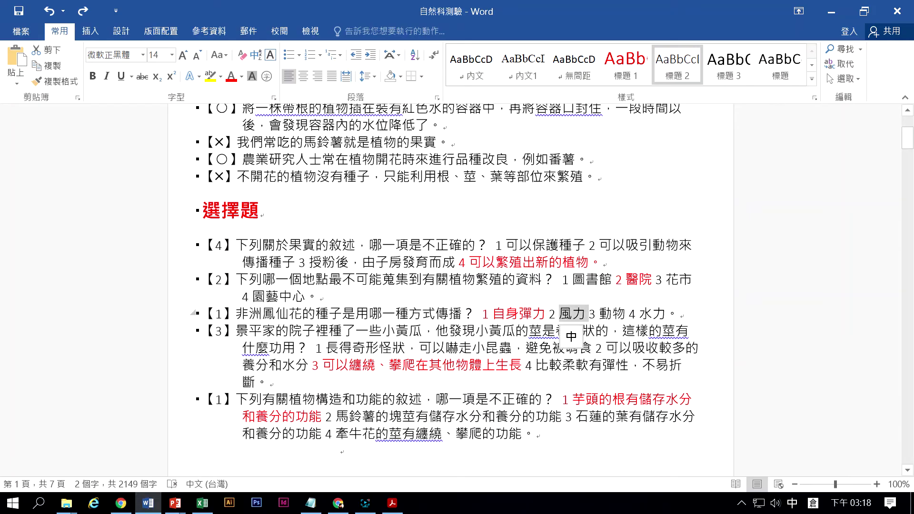
left_click_drag(627, 314, 599, 314)
key("ctrl+c")
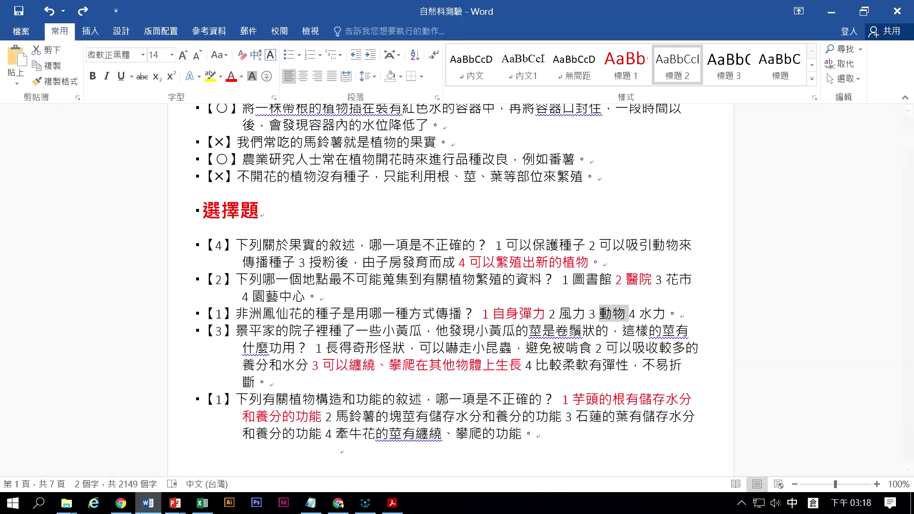
left_click(121, 503)
key("Tab")
key("ctrl+v")
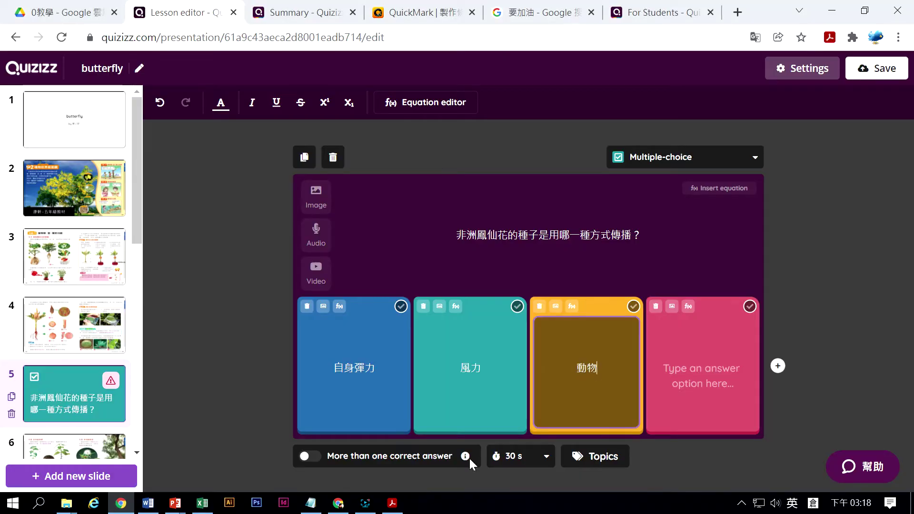
- Copy 水力 from the Word document into the fourth answer option in Quizizz
left_click(148, 503)
left_click_drag(666, 314, 638, 314)
key("ctrl+c")
key("alt+Tab")
key("Tab")
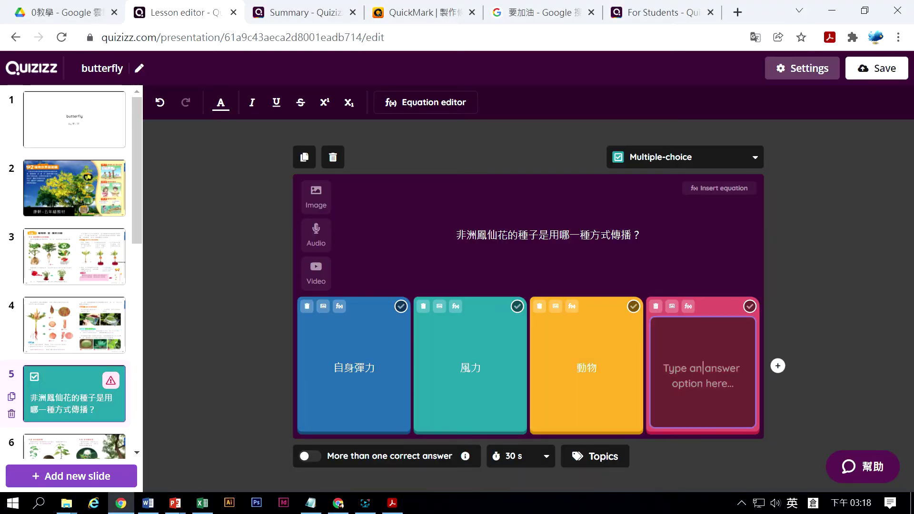
key("ctrl+v")
- Mark 自身彈力 as the correct answer and set the question's time limit to 10 seconds
left_click(400, 306)
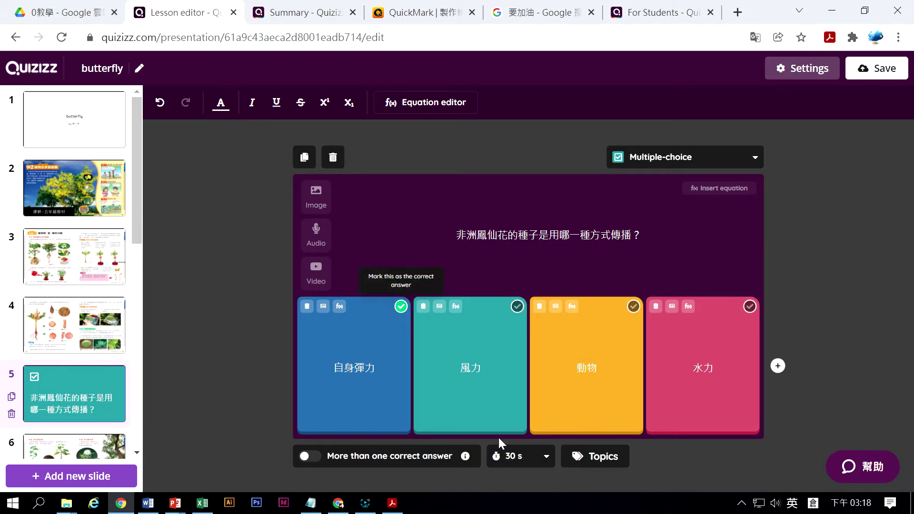
left_click(540, 464)
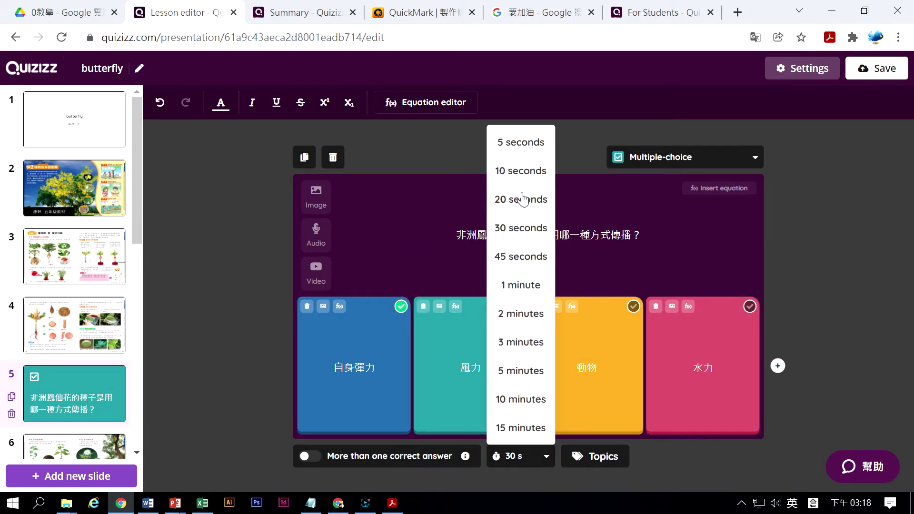
left_click(521, 176)
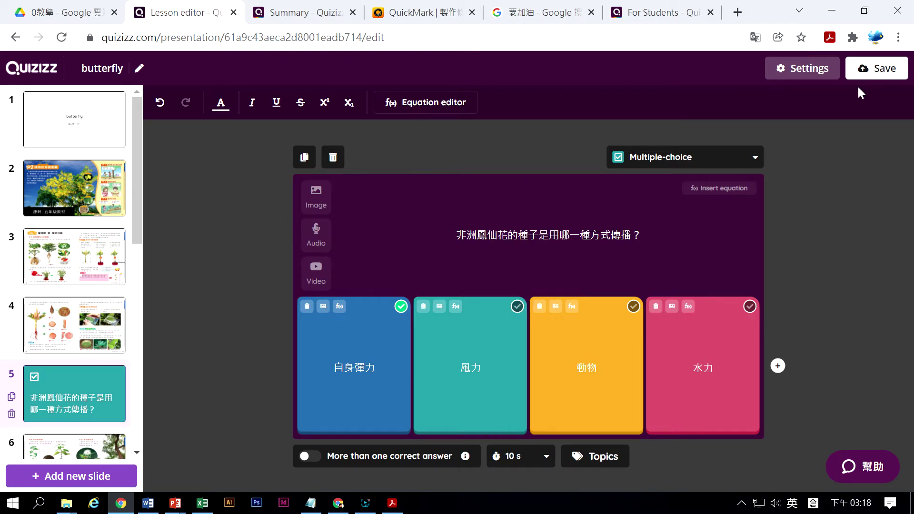
- Save the lesson with its grade range set from 1st to 2nd
left_click(877, 74)
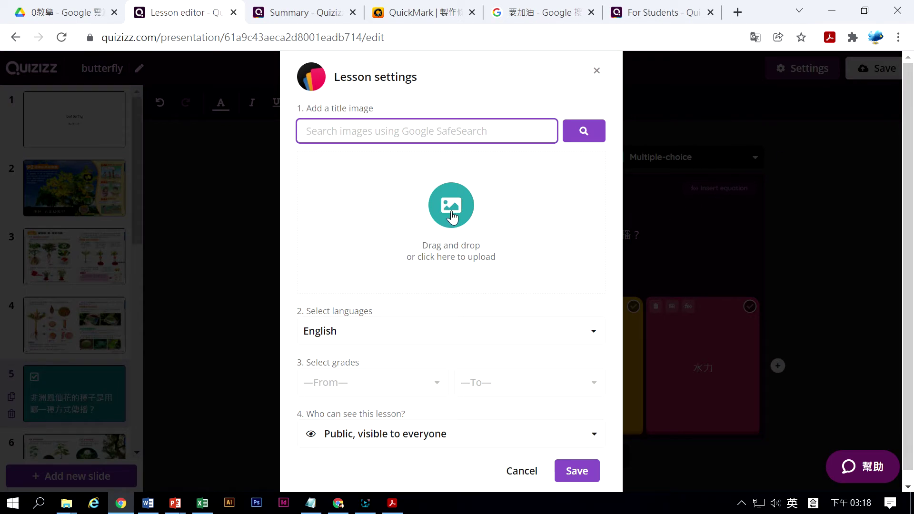
left_click(575, 472)
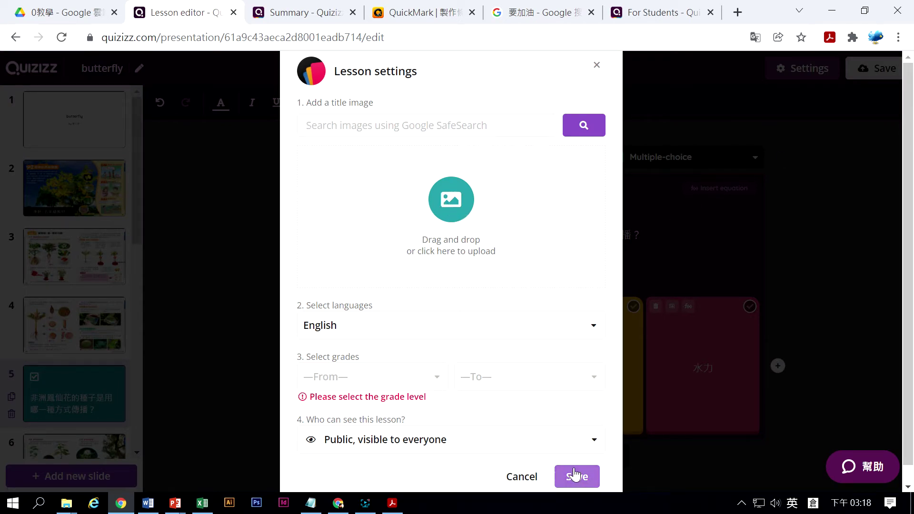
left_click(395, 387)
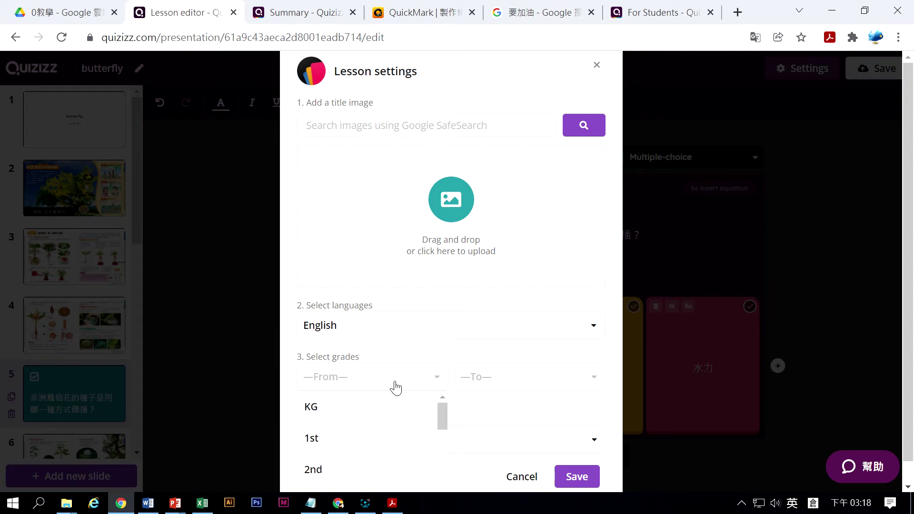
left_click(318, 439)
left_click(495, 388)
left_click(467, 471)
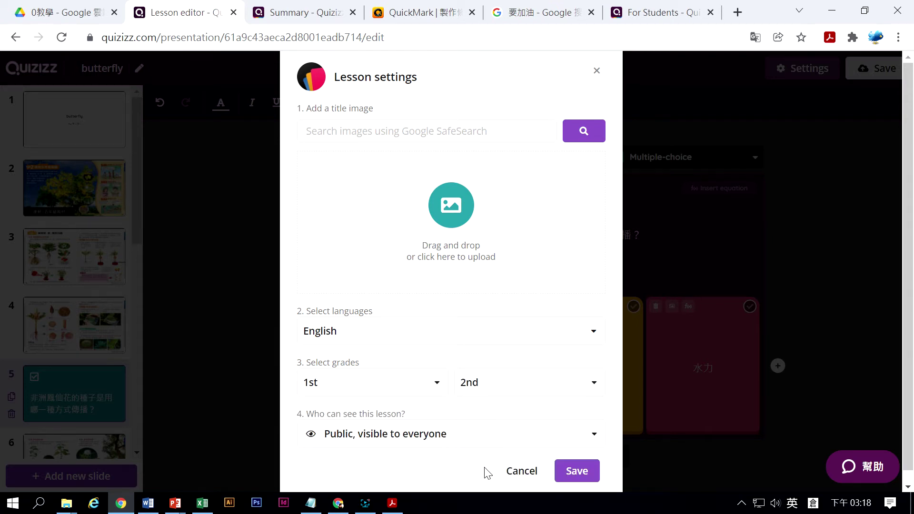
left_click(575, 476)
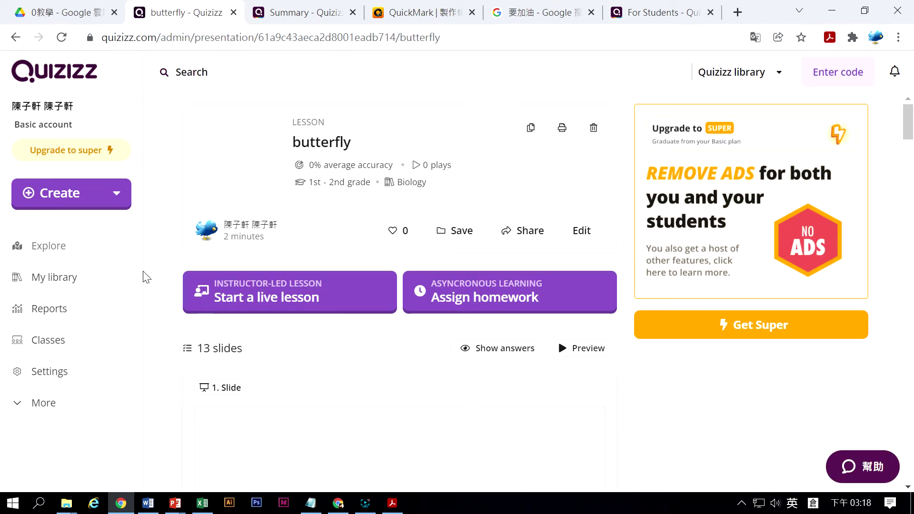
- Review the saved lesson's slides down to the inserted multiple-choice question
scroll(305, 371, "down", 6)
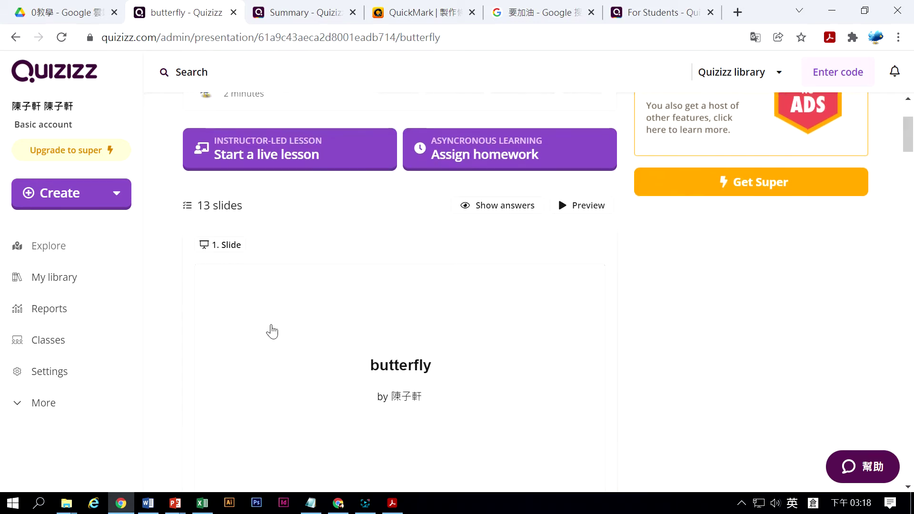
scroll(271, 328, "down", 15)
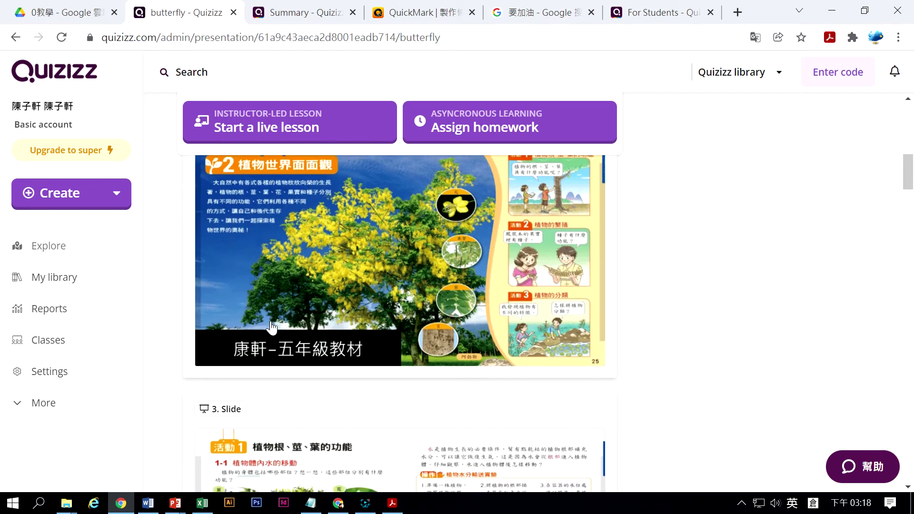
scroll(270, 329, "down", 4)
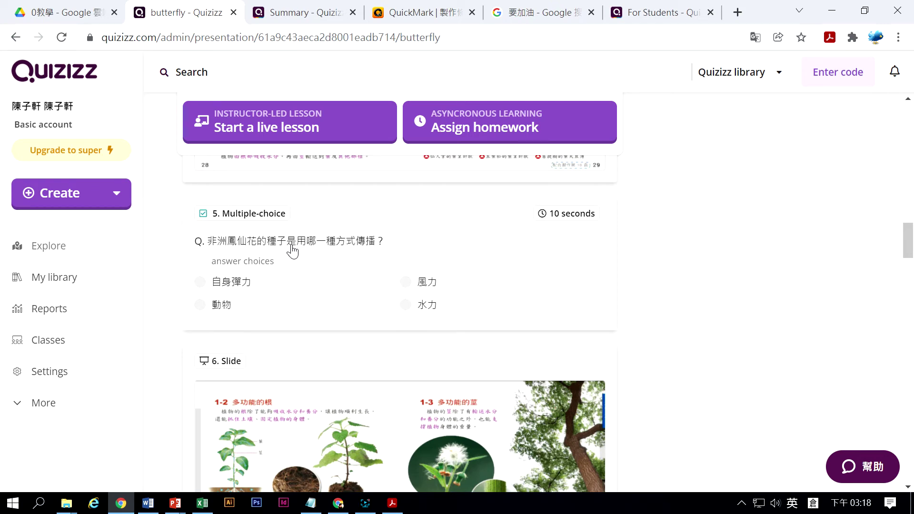
- Reopen the butterfly lesson from the personal library for editing
left_click(71, 281)
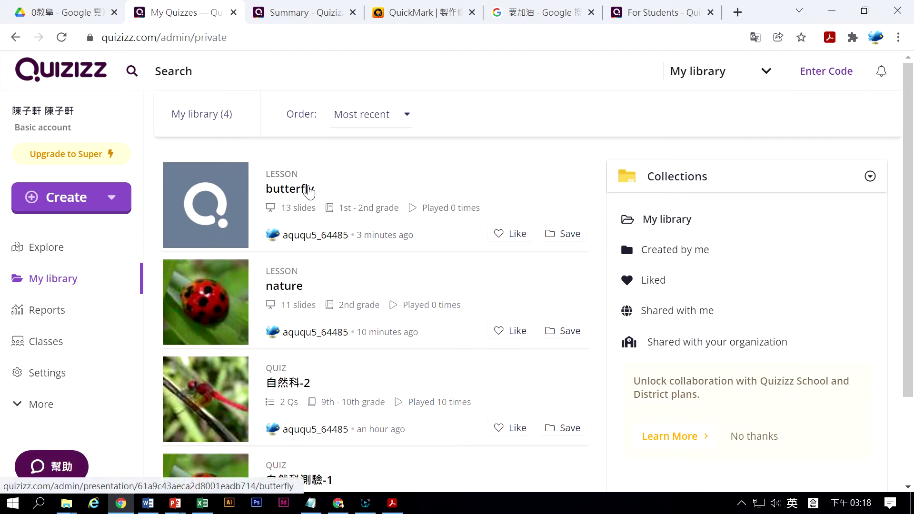
left_click(450, 199)
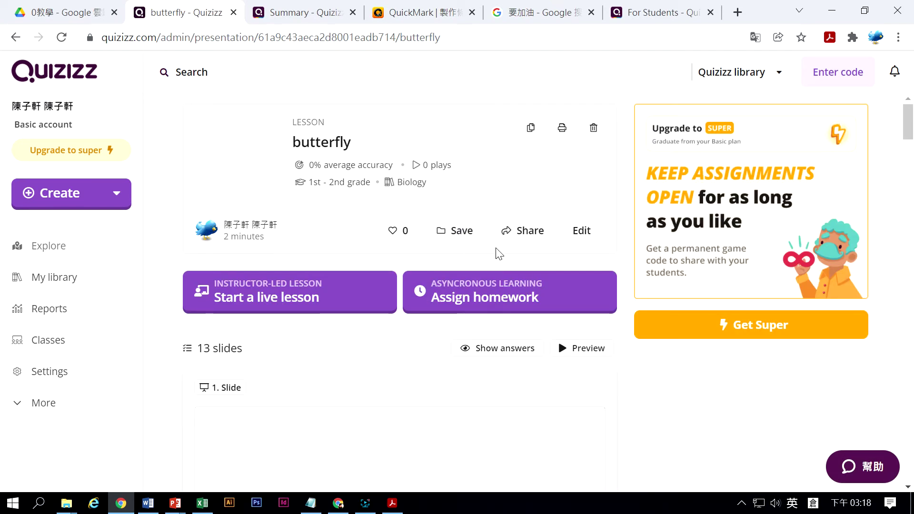
left_click(583, 233)
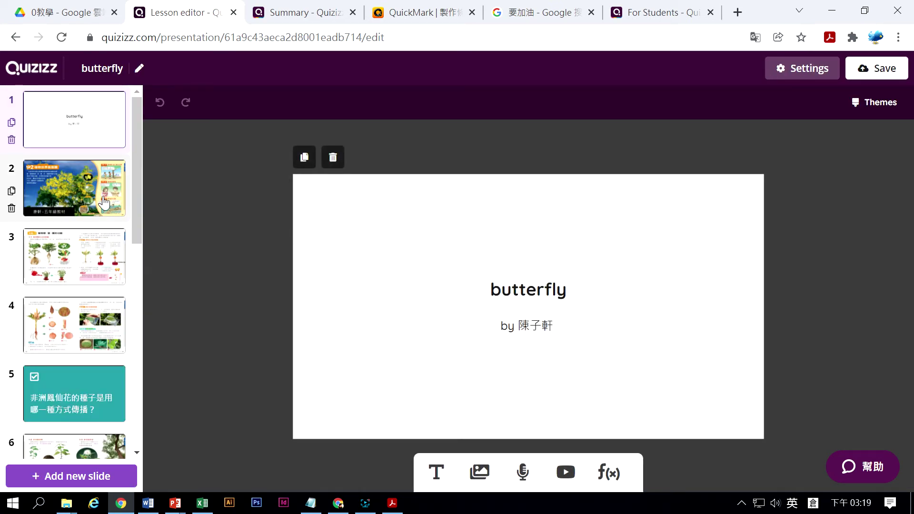
- Insert a fill-in-the-blank question directly after slide 9 of the lesson
left_click(76, 191)
left_click(102, 348)
left_click(95, 376)
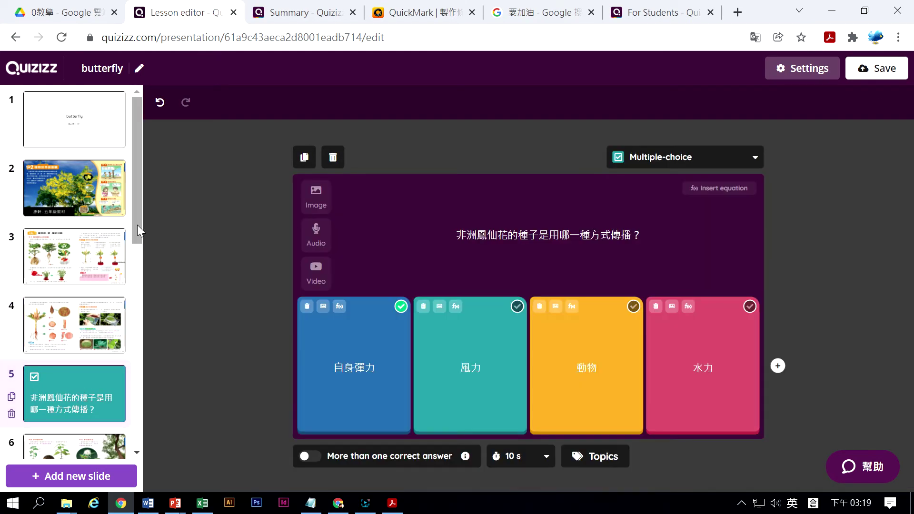
left_click_drag(137, 225, 136, 370)
left_click(89, 327)
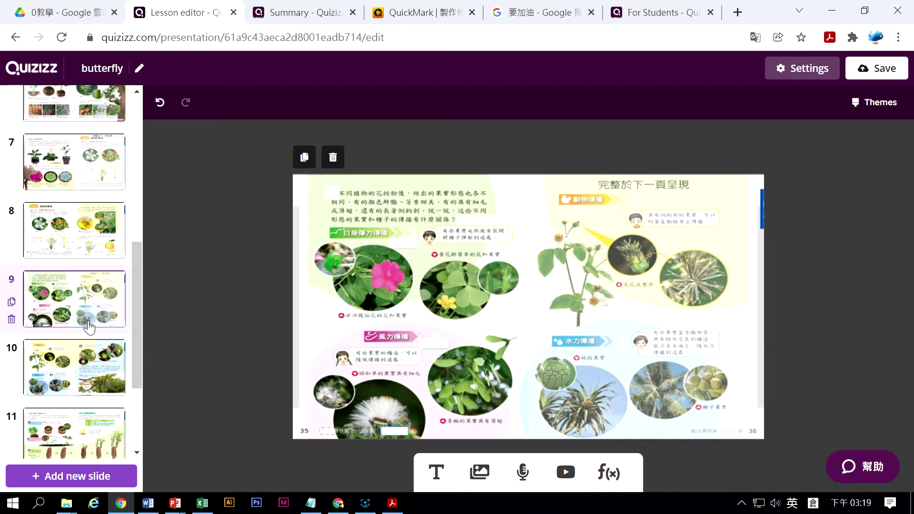
left_click(80, 475)
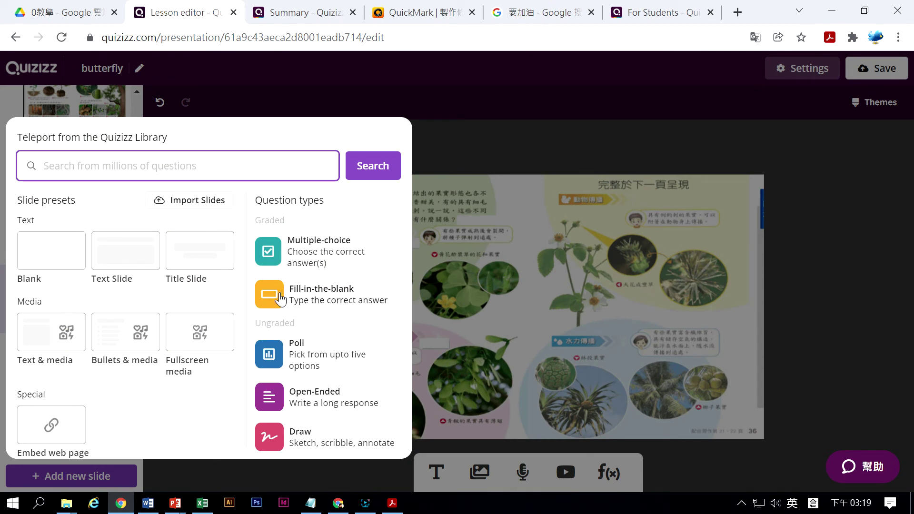
left_click(281, 298)
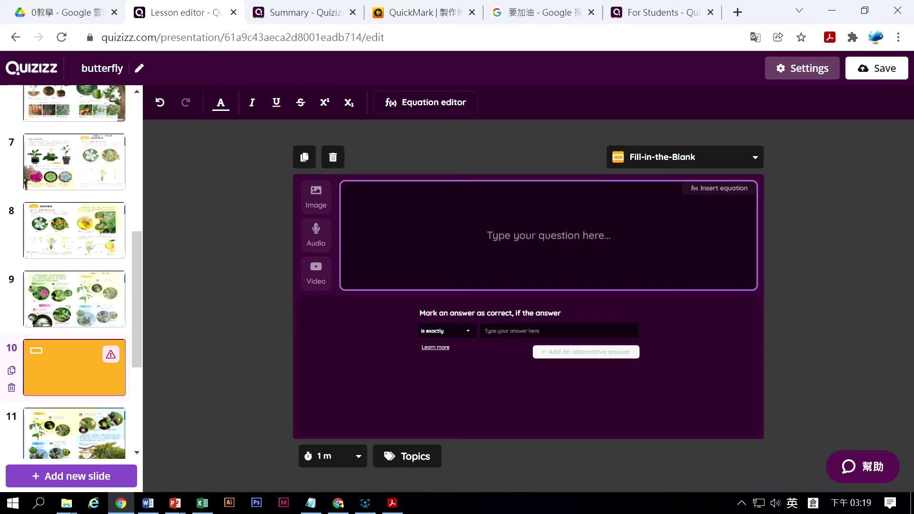
- Enter 自然的英文單字 as the text of the fill-in-the-blank question
key("shift")
type("自然的")
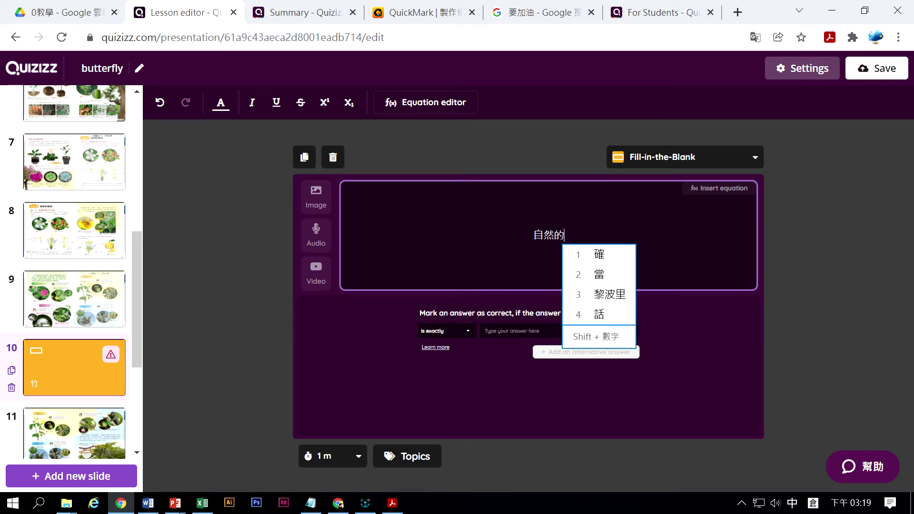
type("廿中")
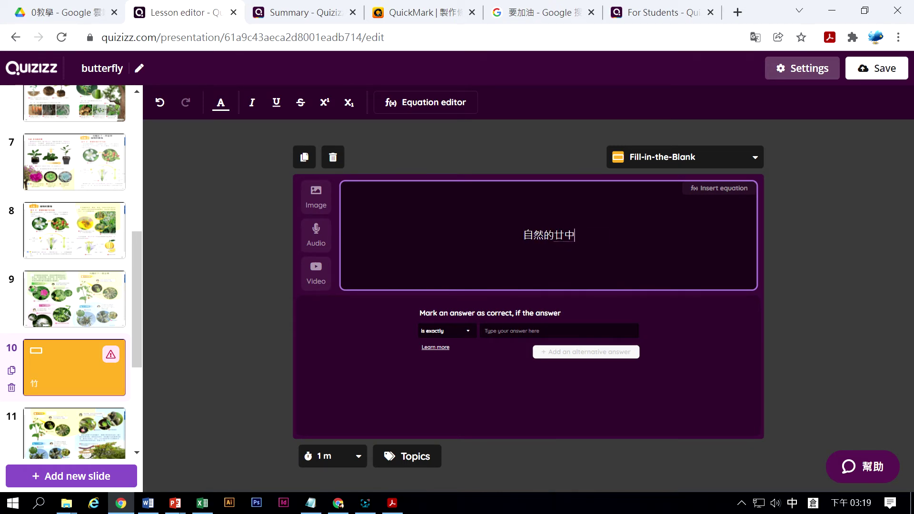
type("大")
key("space")
type("卜大")
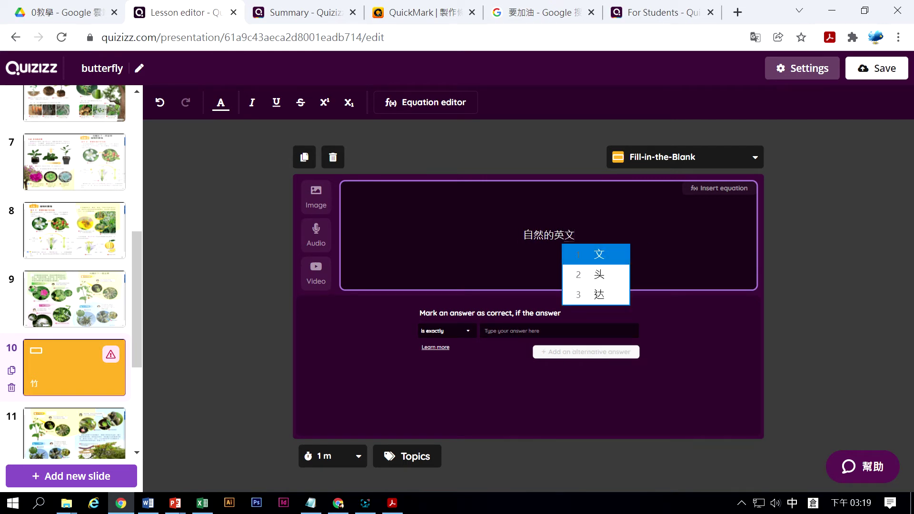
key("space")
type("口口日十")
key("space")
type("十弓木")
key("space")
key("shift")
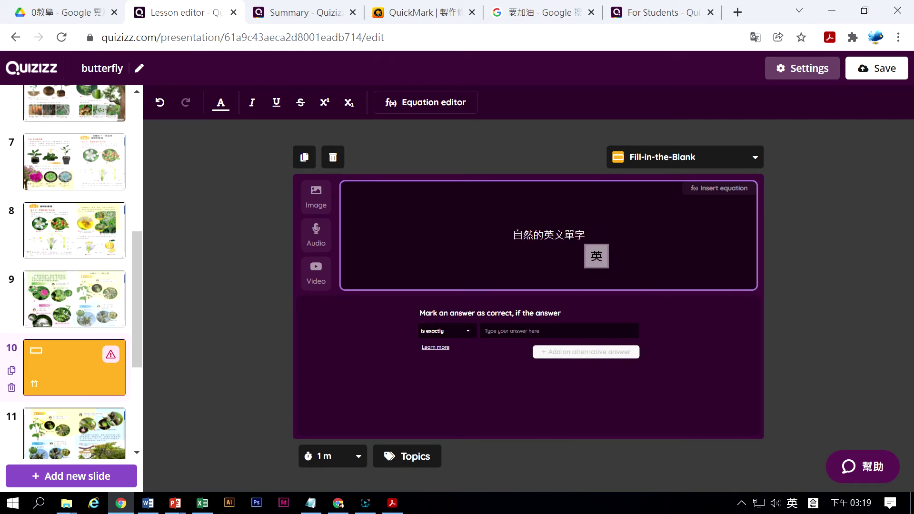
- Enter nature as the correct answer of the fill-in-the-blank question
left_click(483, 330)
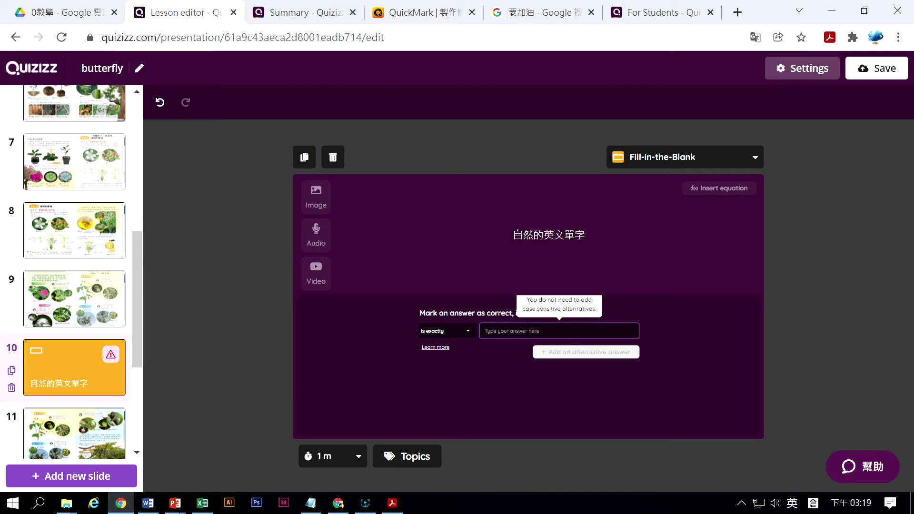
type("b")
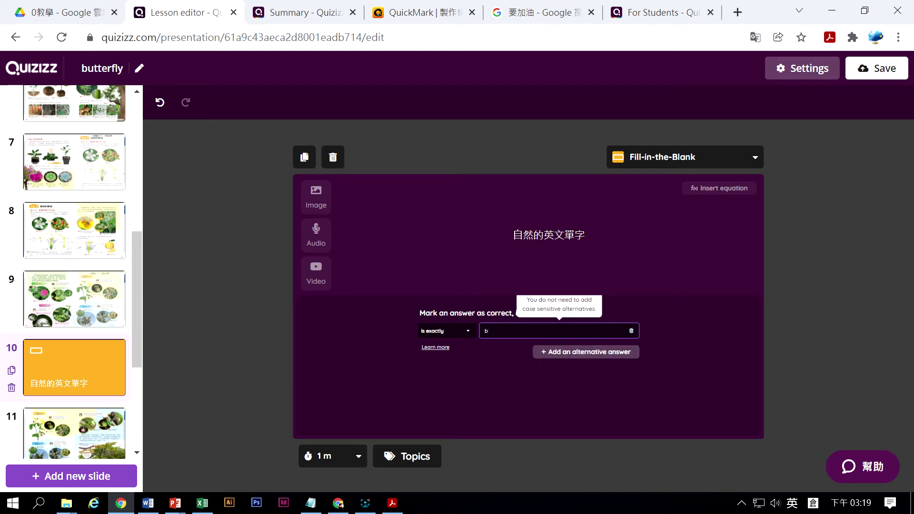
key("BackSpace")
type("nt")
left_click(488, 377)
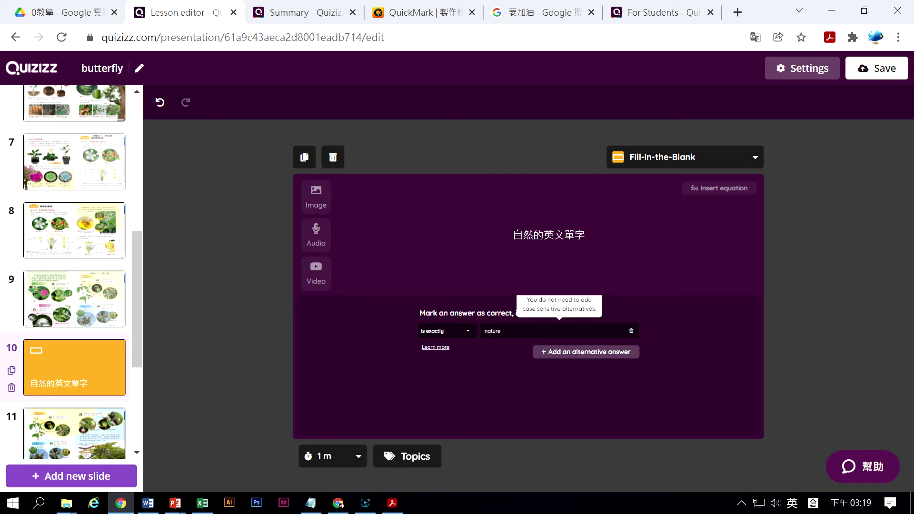
- Save the lesson with the new fill-in-the-blank question and look over its slides
left_click(874, 74)
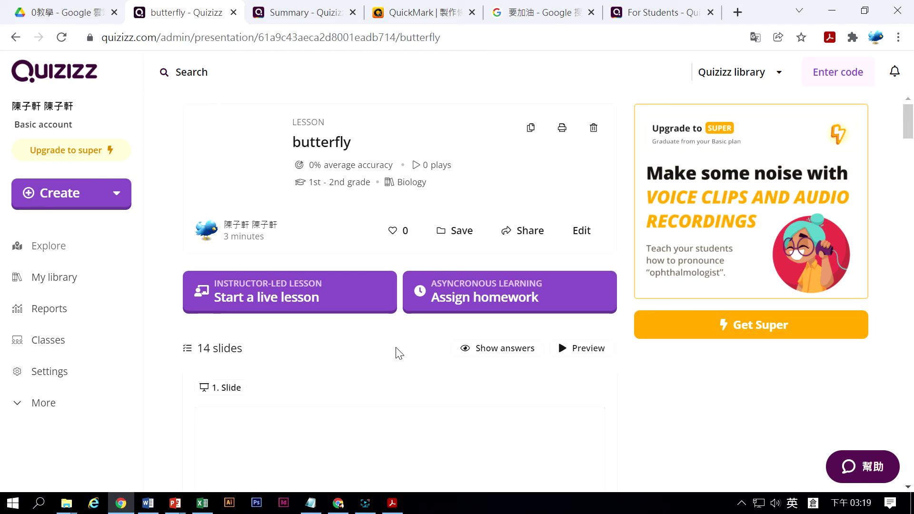
scroll(395, 352, "down", 15)
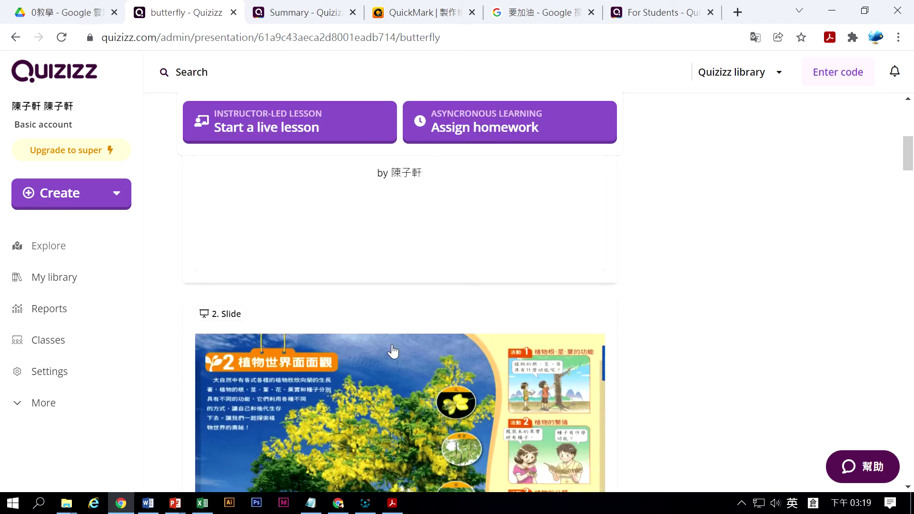
scroll(391, 350, "up", 15)
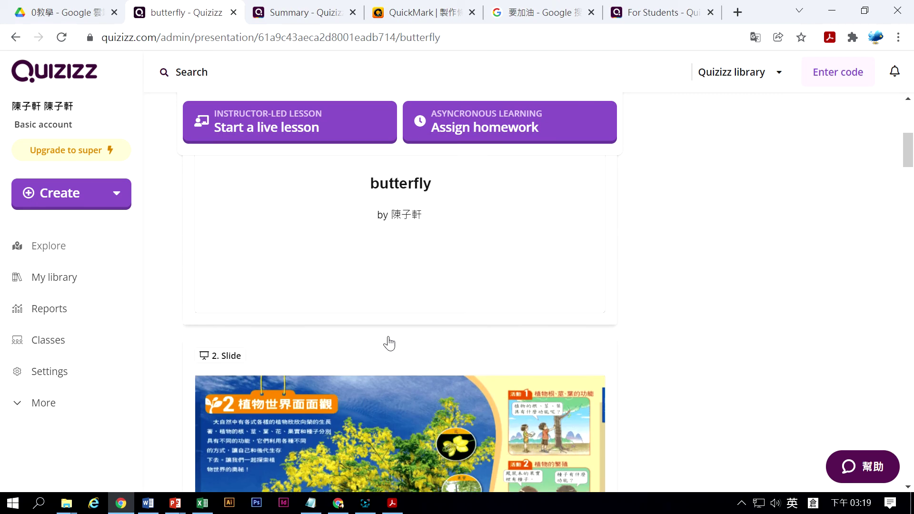
- Reopen the lesson for editing and add a poll after slide 14, the last slide
left_click(571, 232)
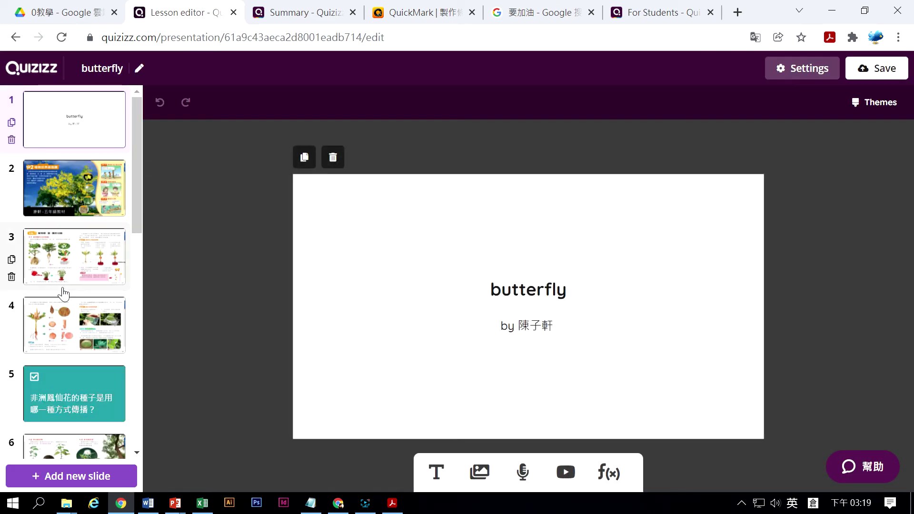
left_click(73, 393)
left_click_drag(138, 224, 138, 370)
left_click(81, 342)
left_click_drag(132, 311, 136, 418)
left_click(87, 424)
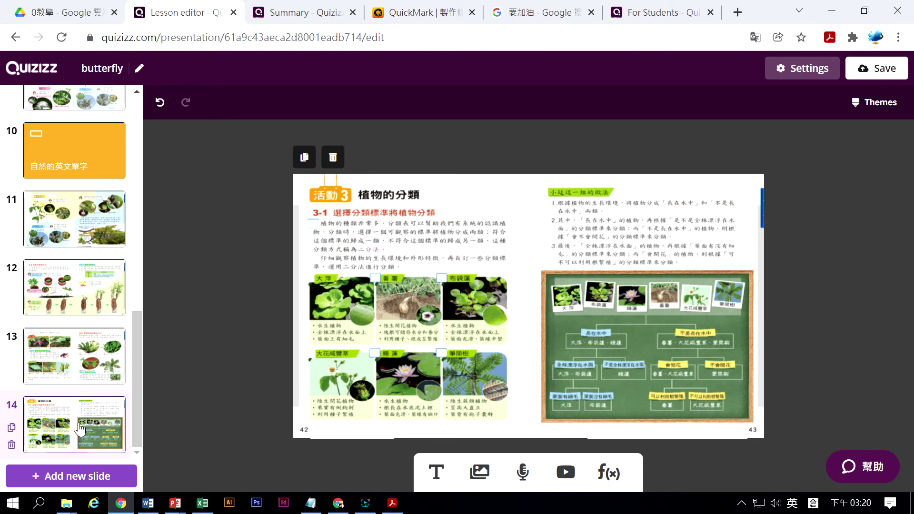
left_click(75, 477)
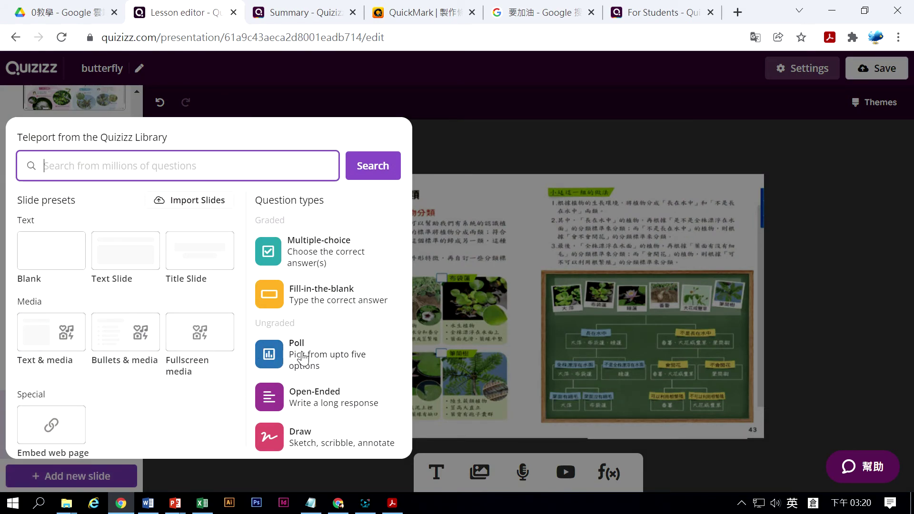
left_click(279, 357)
- Enter 校外考察地點? as the poll's question text
left_click(548, 235)
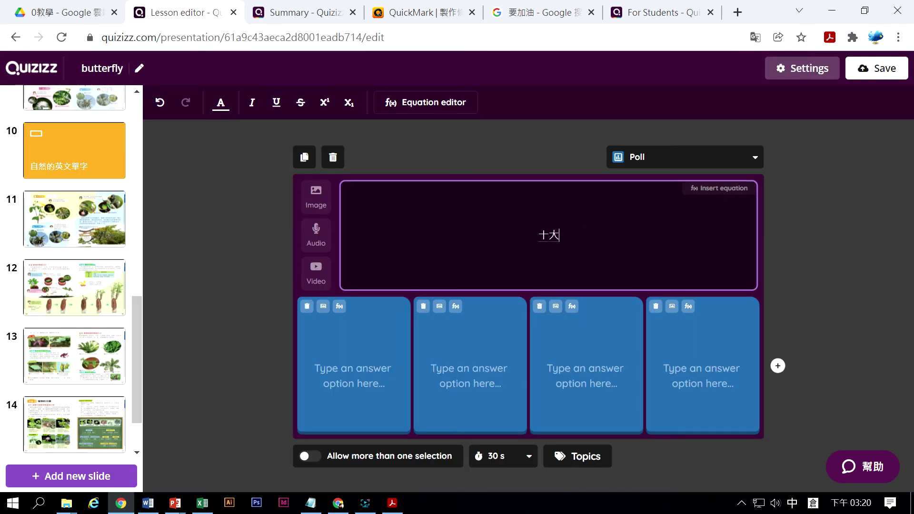
type("校")
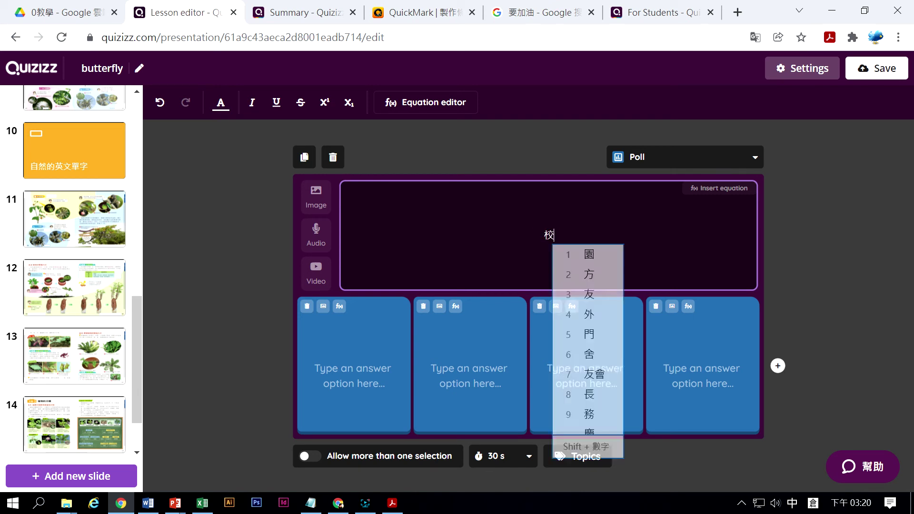
type("外十大考")
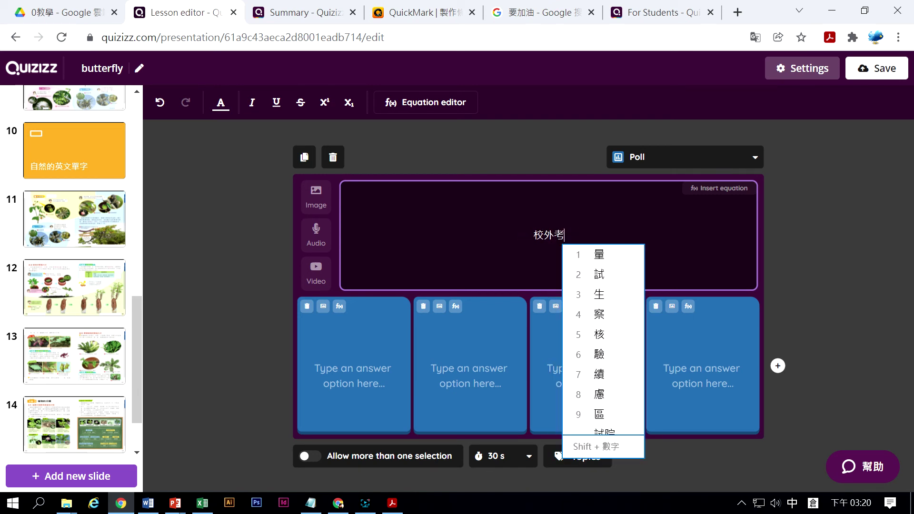
type("察土心地點")
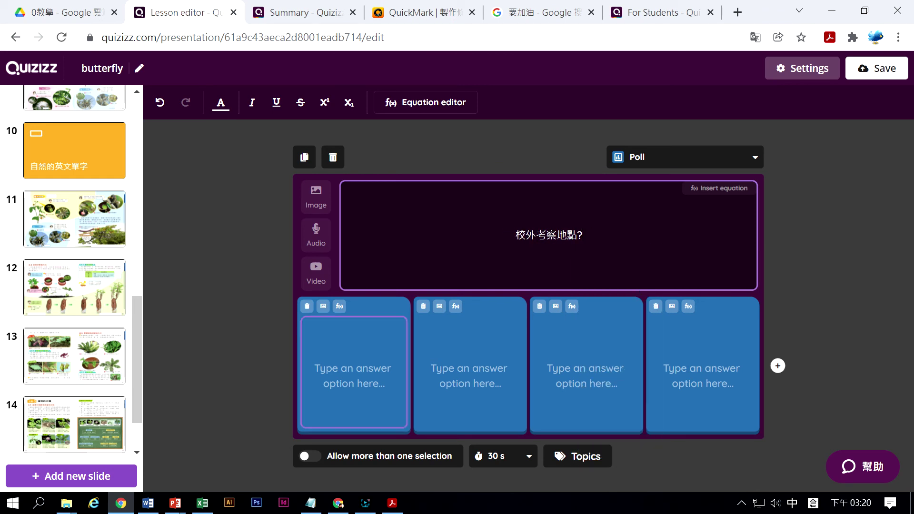
left_click(354, 367)
type("弓弓中")
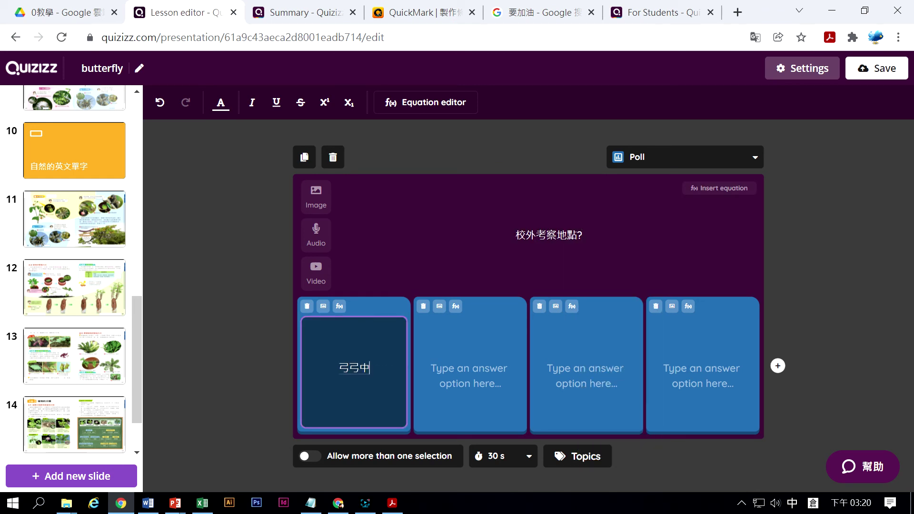
type("u04")
key("BackSpace")
key("BackSpace")
key("BackSpace")
key("BackSpace")
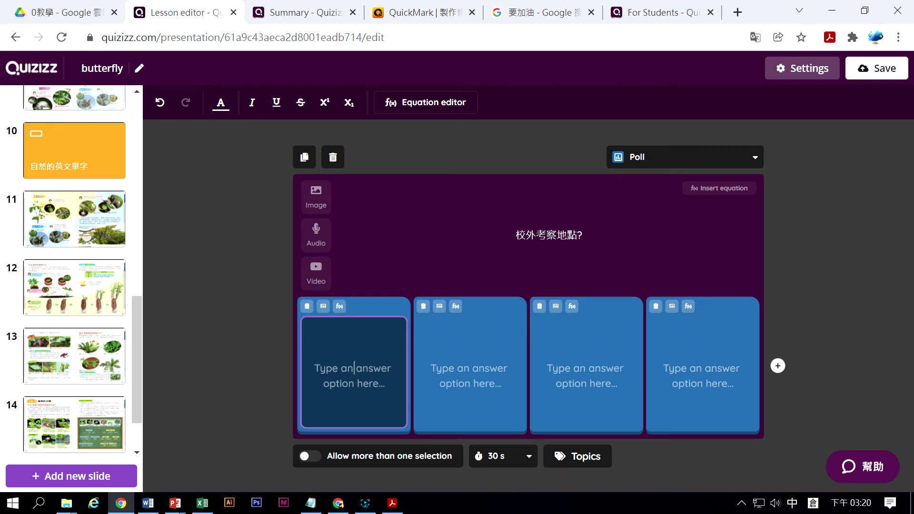
- Enter 陽明山, 玉山 and 鳶山 as the poll's first, second and third answer options
type("d陽明山")
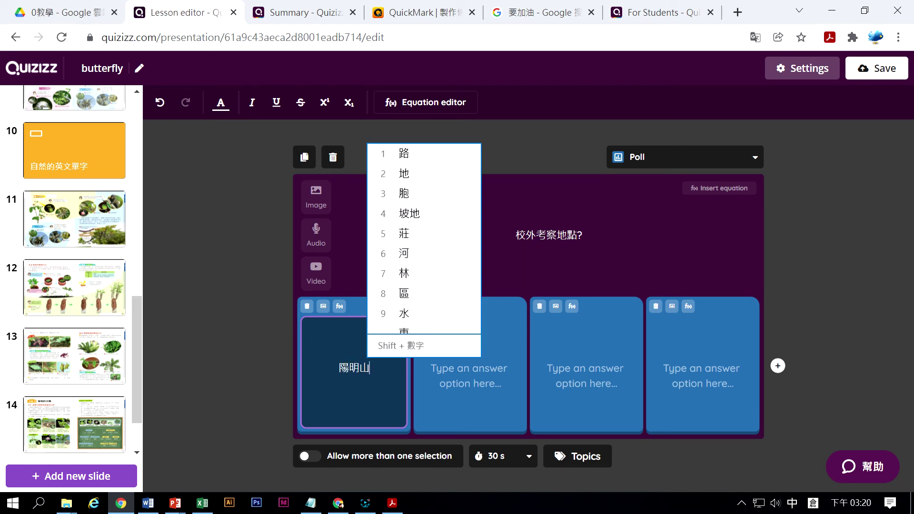
left_click(470, 368)
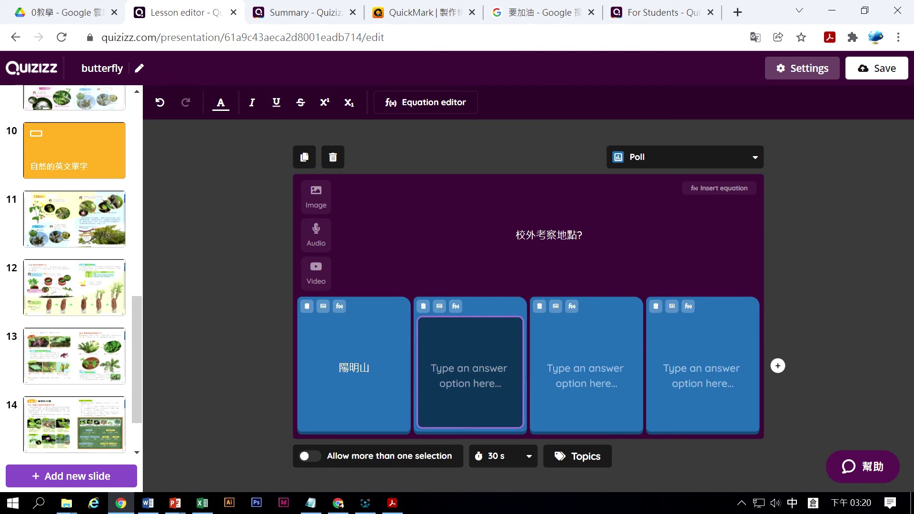
type("玉山")
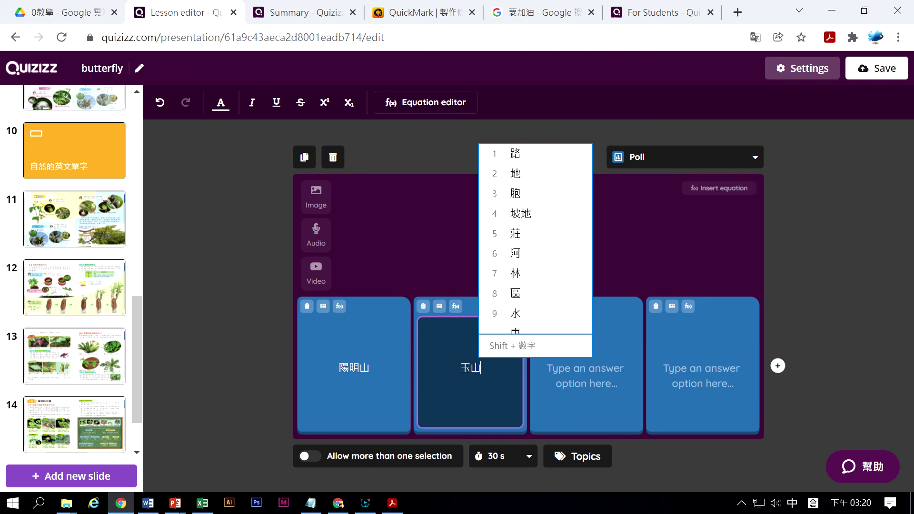
left_click(587, 368)
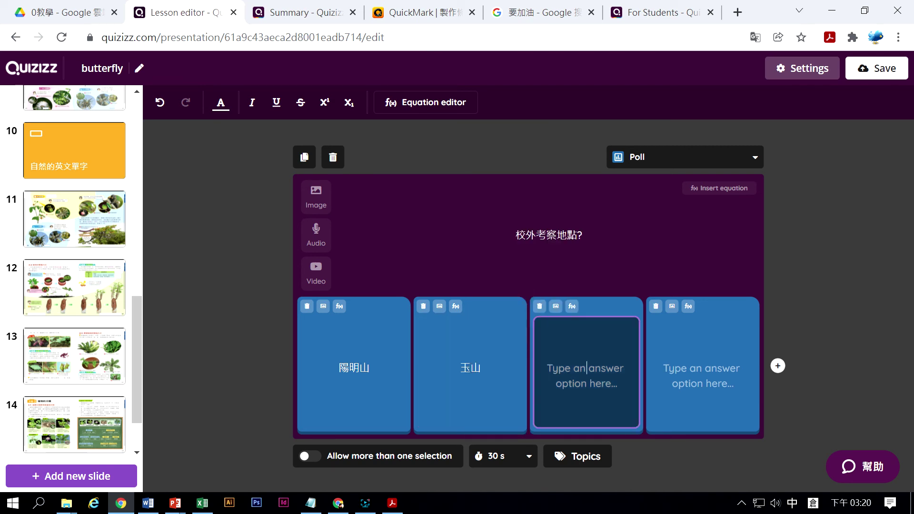
type("鳶山")
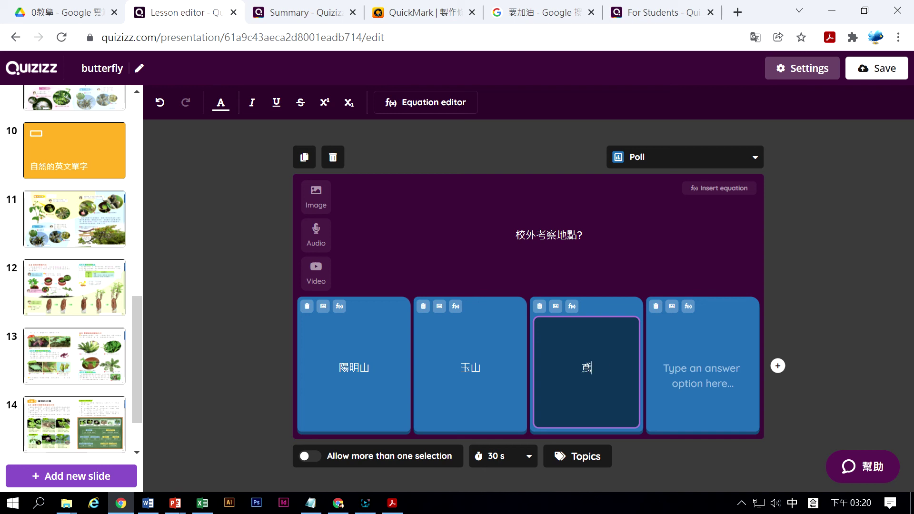
left_click(703, 368)
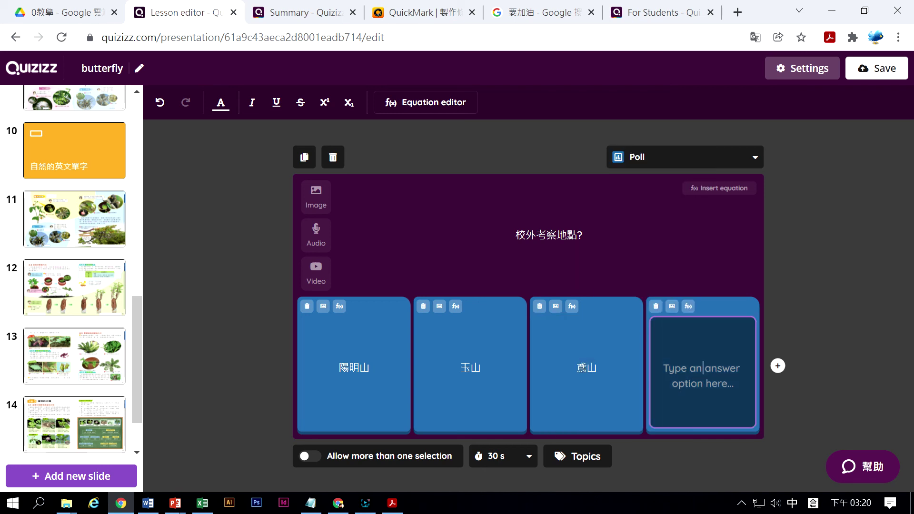
- Enter 鶯歌山 as the poll's fourth answer option and save the lesson
type("火火竹月火")
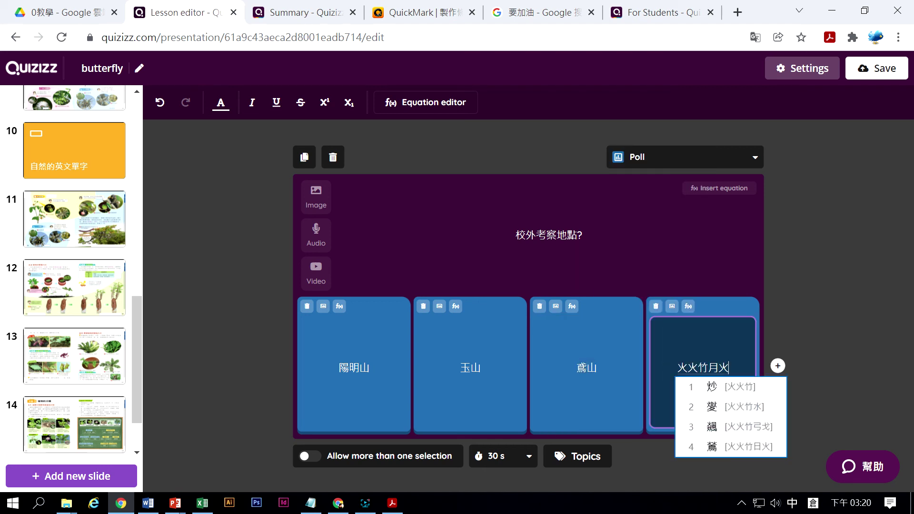
type("鶯0 2")
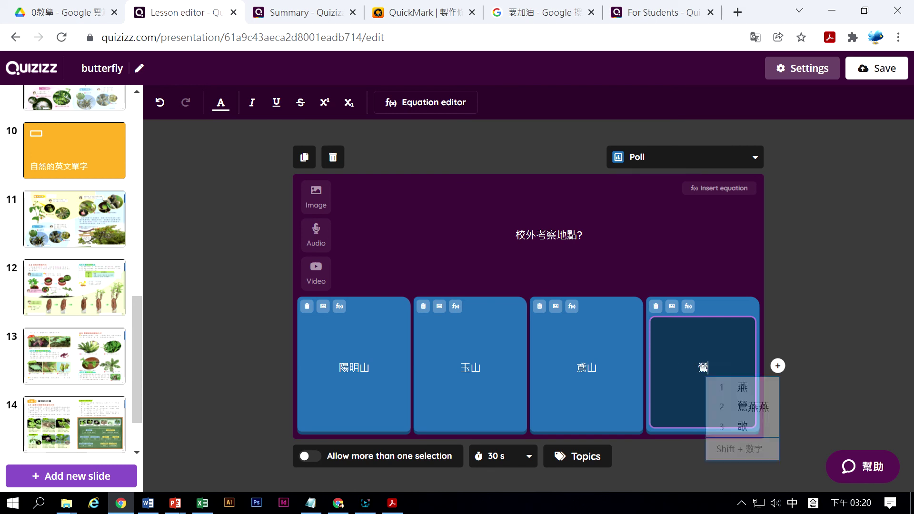
key("BackSpace")
key("BackSpace")
key("BackSpace")
type("一口")
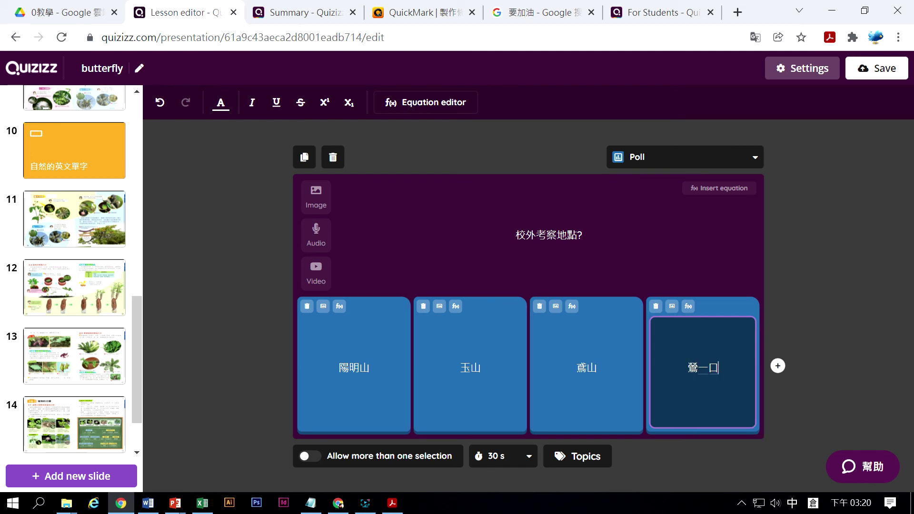
type("弓山歌山")
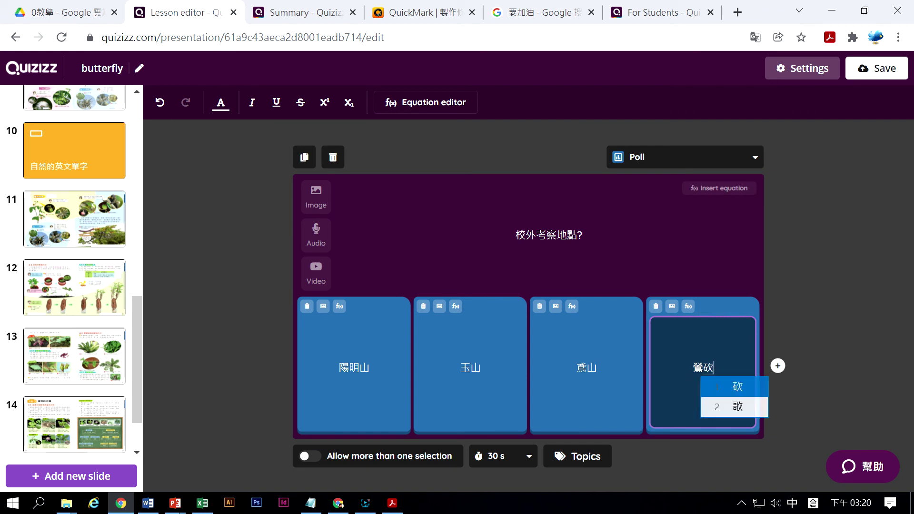
key("shift")
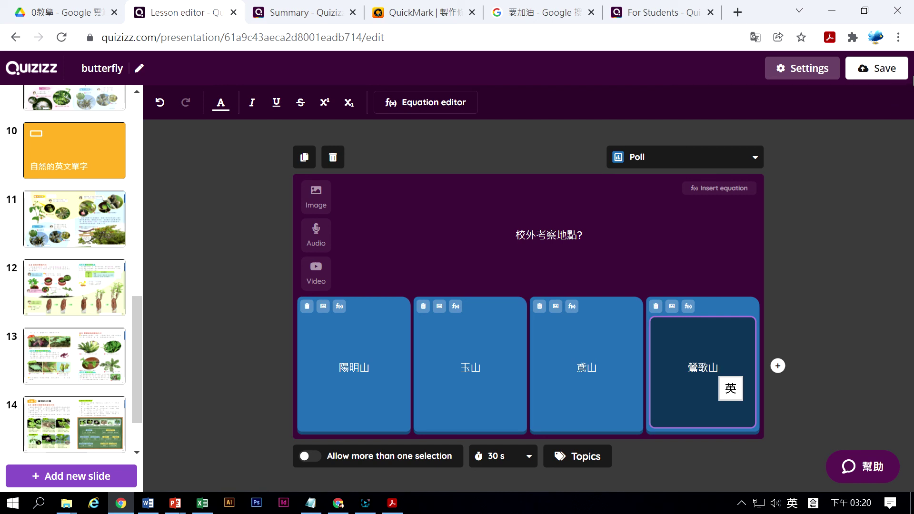
left_click(880, 68)
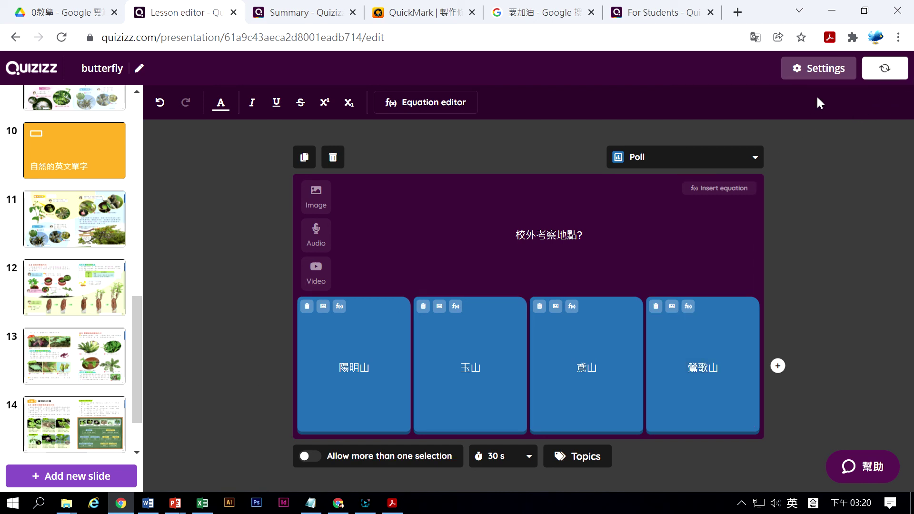